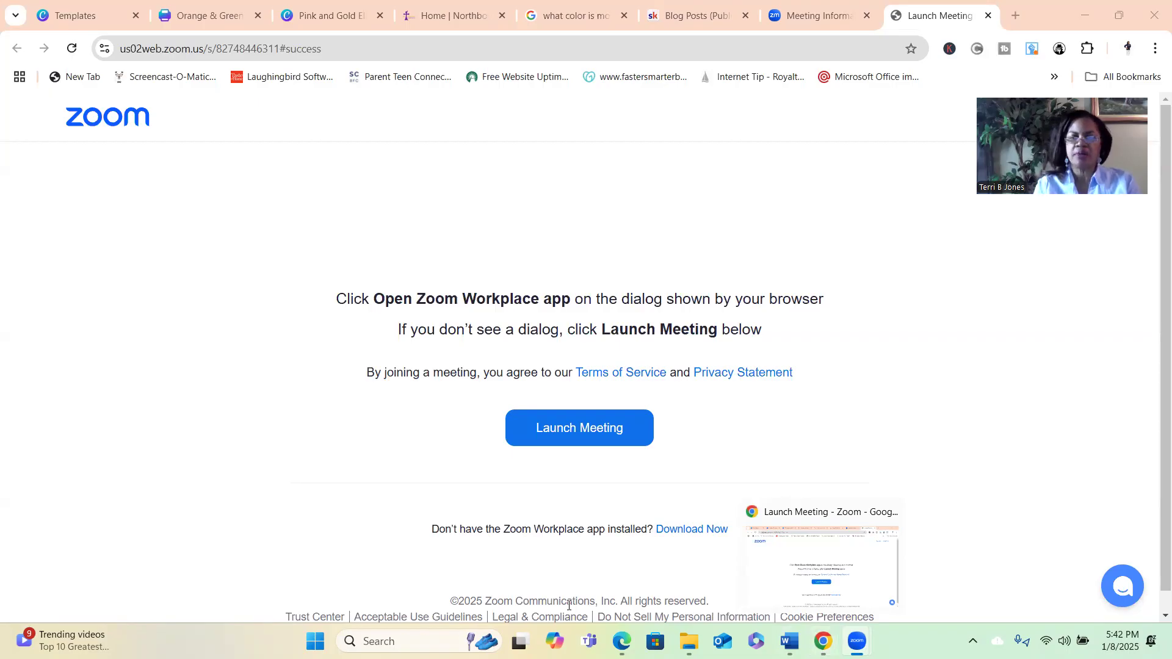
Bring the Edge window with the canva.com Bing results forward and switch to the Canva homepage tab.
mouse_move(622, 641)
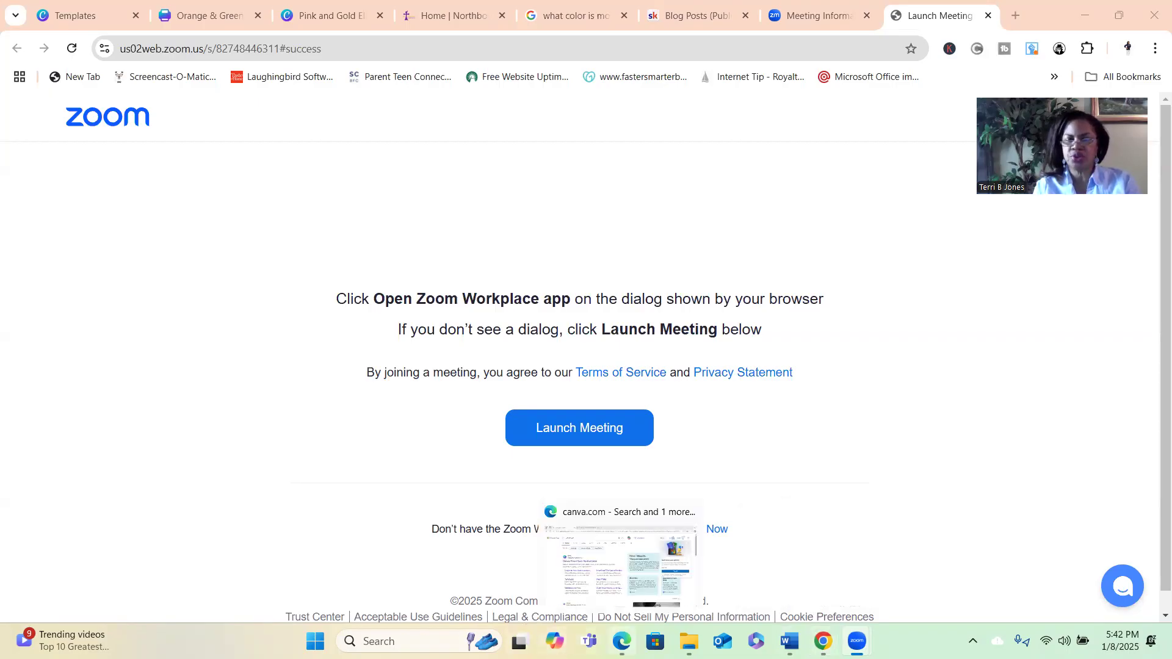
click(620, 565)
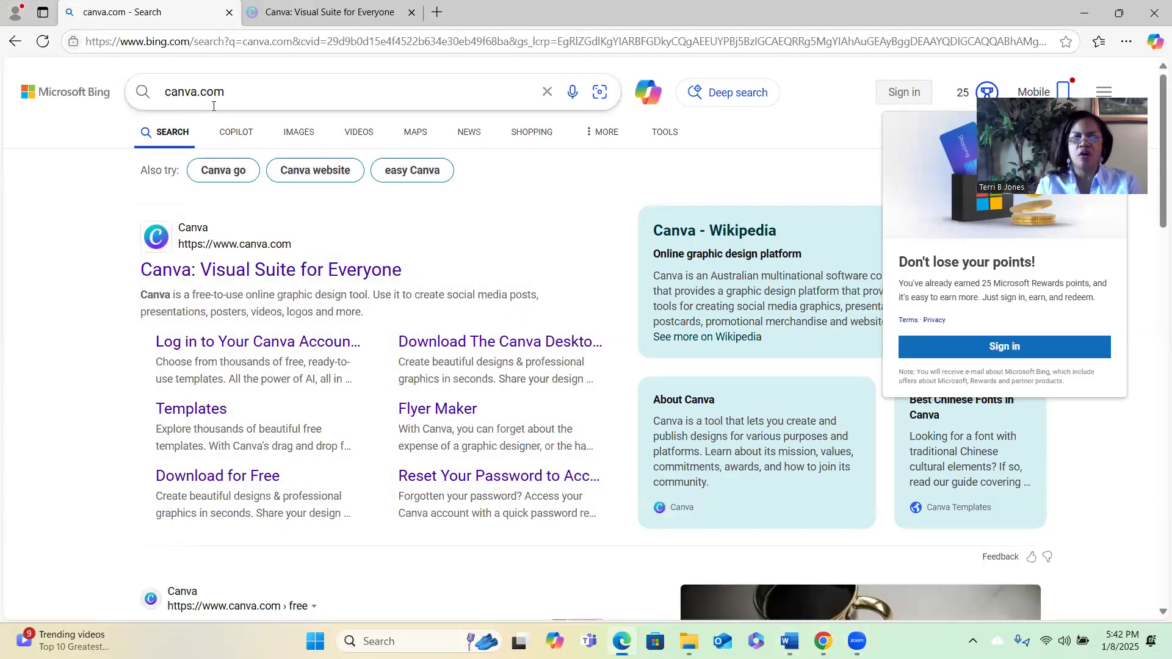
click(290, 18)
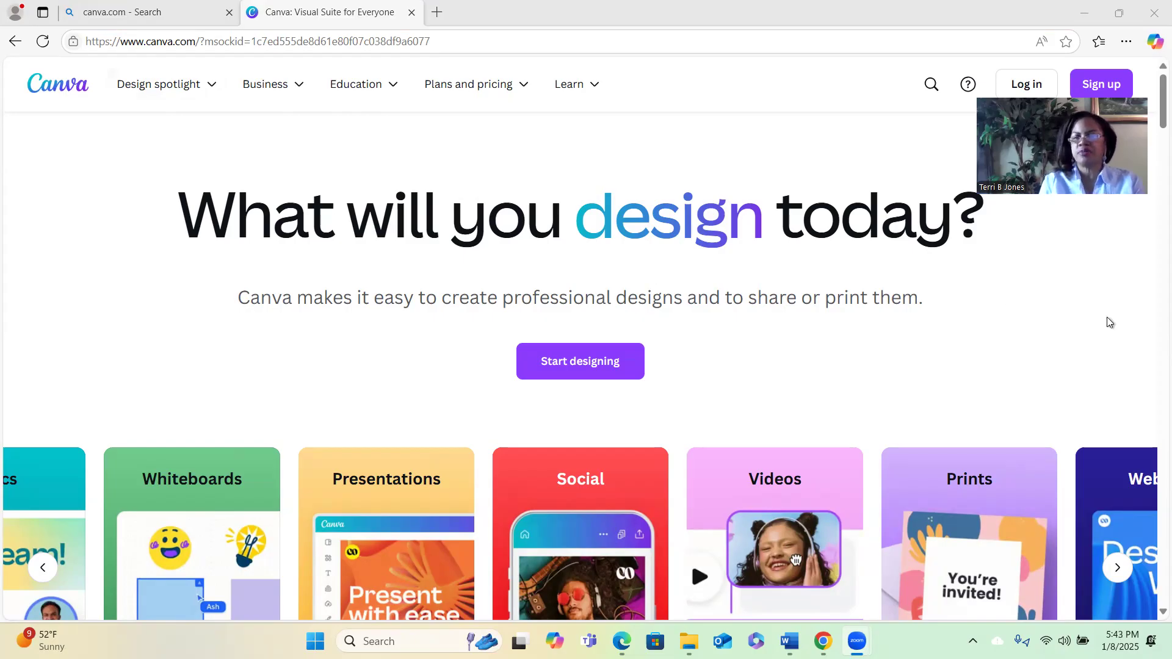
drag(1161, 99, 1154, 124)
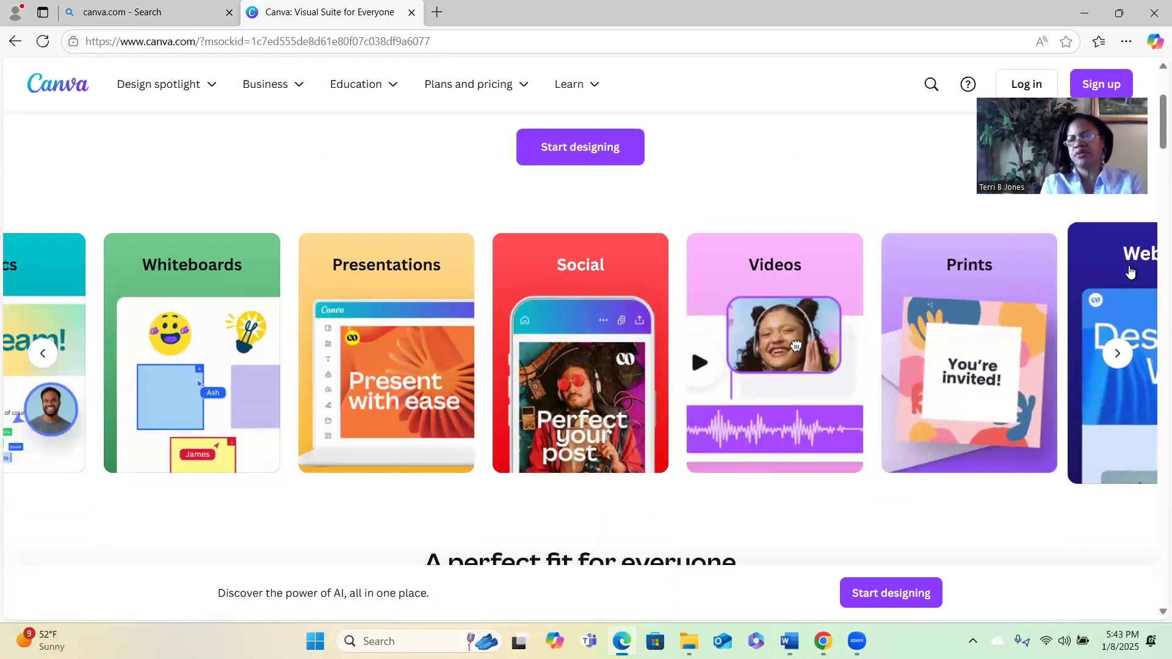
scroll(1152, 160, down, 2)
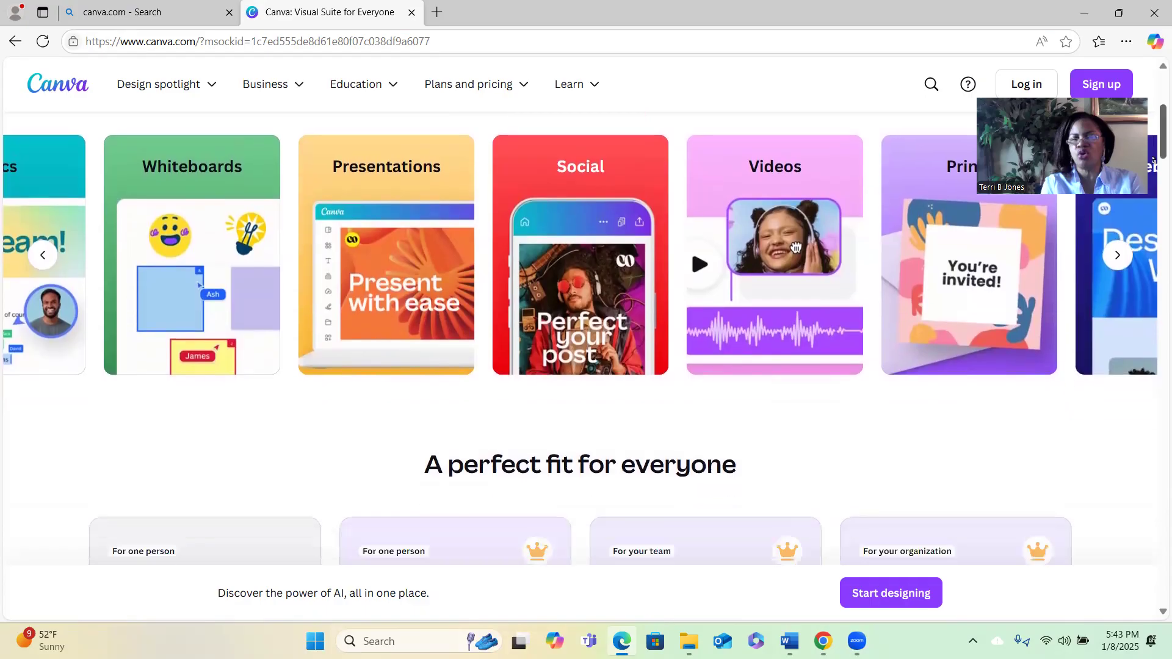
scroll(1153, 160, down, 5)
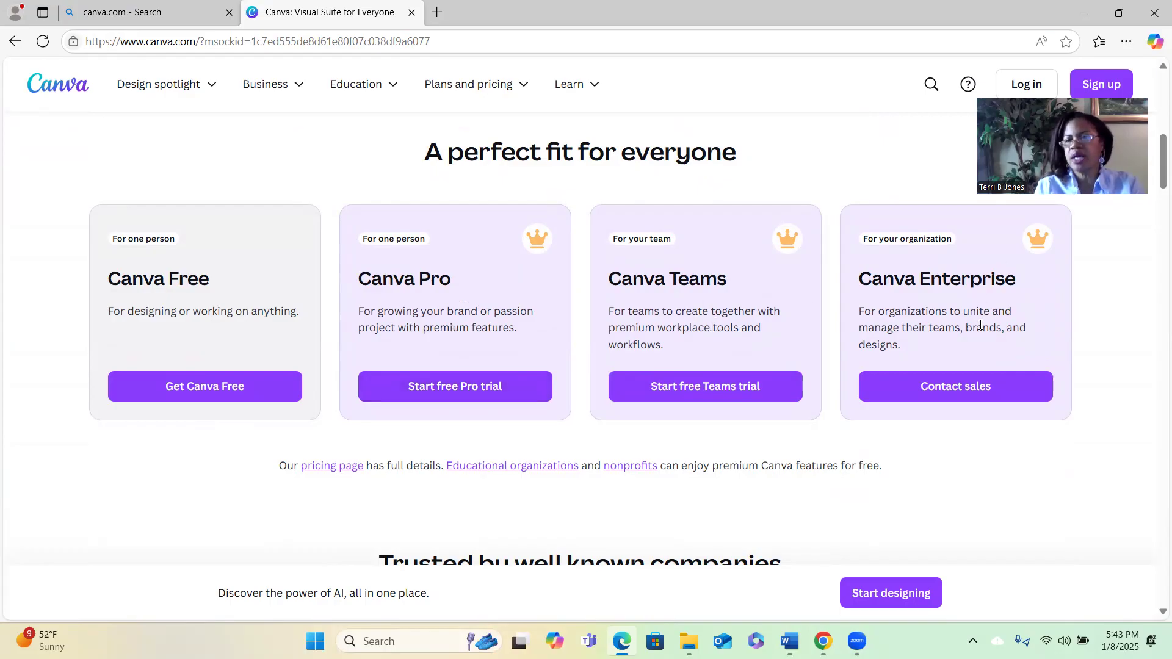
drag(1153, 164, 1150, 216)
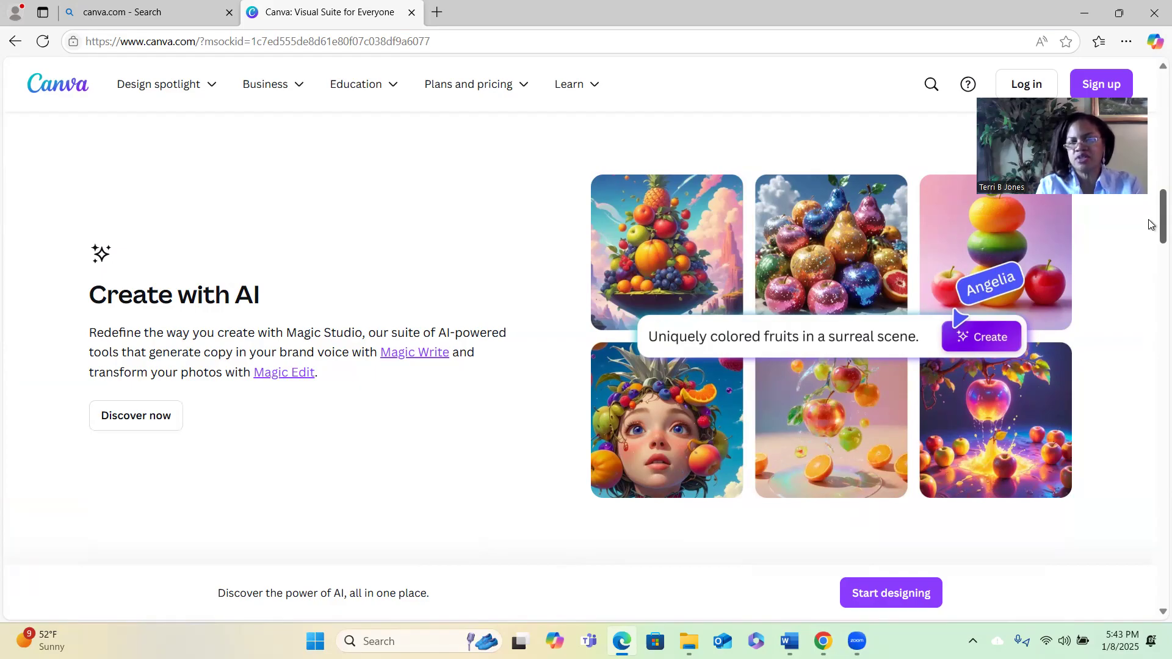
Scroll down through the rest of the Canva homepage, then return to the Chrome window.
scroll(1150, 223, down, 5)
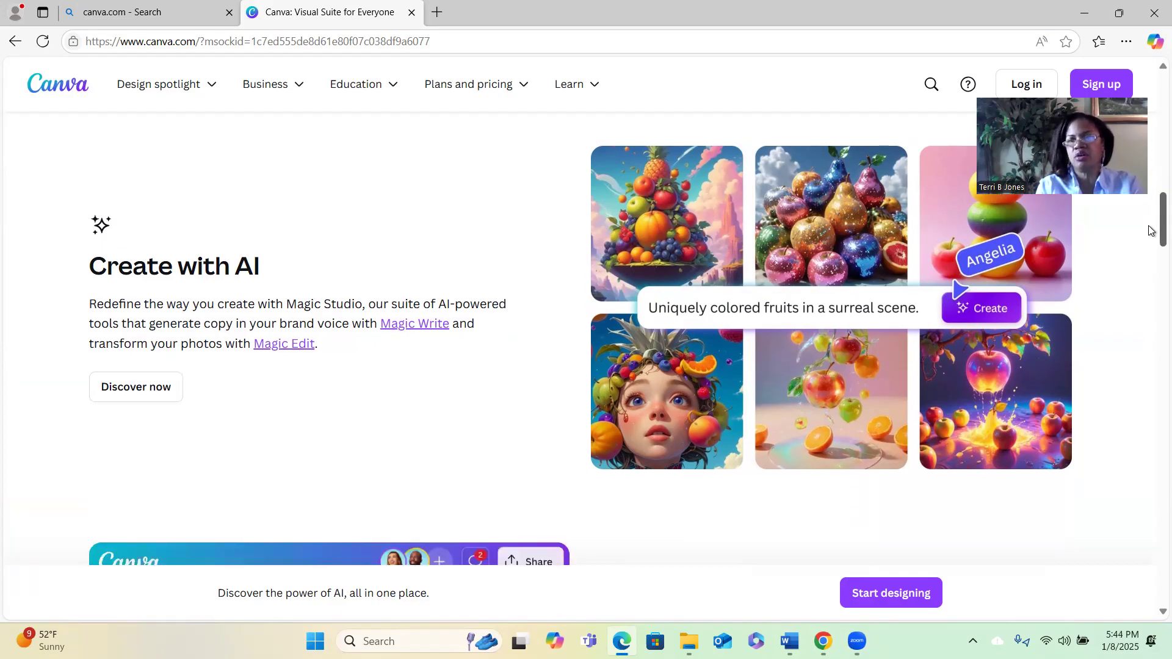
scroll(1149, 256, down, 1)
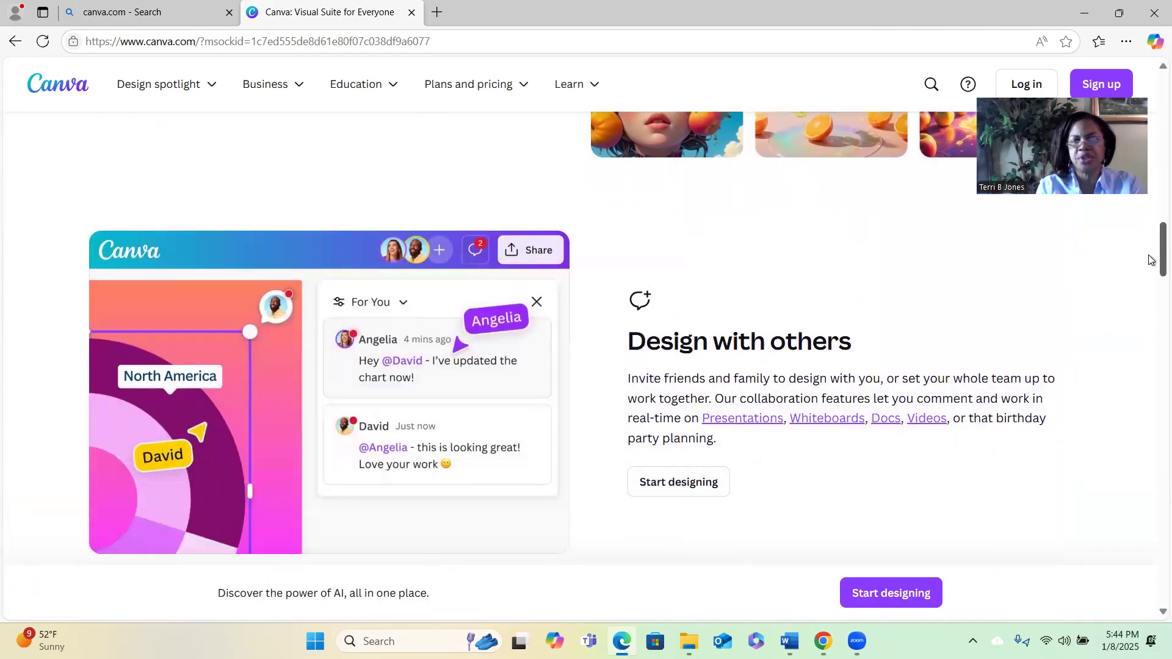
scroll(1149, 259, down, 1)
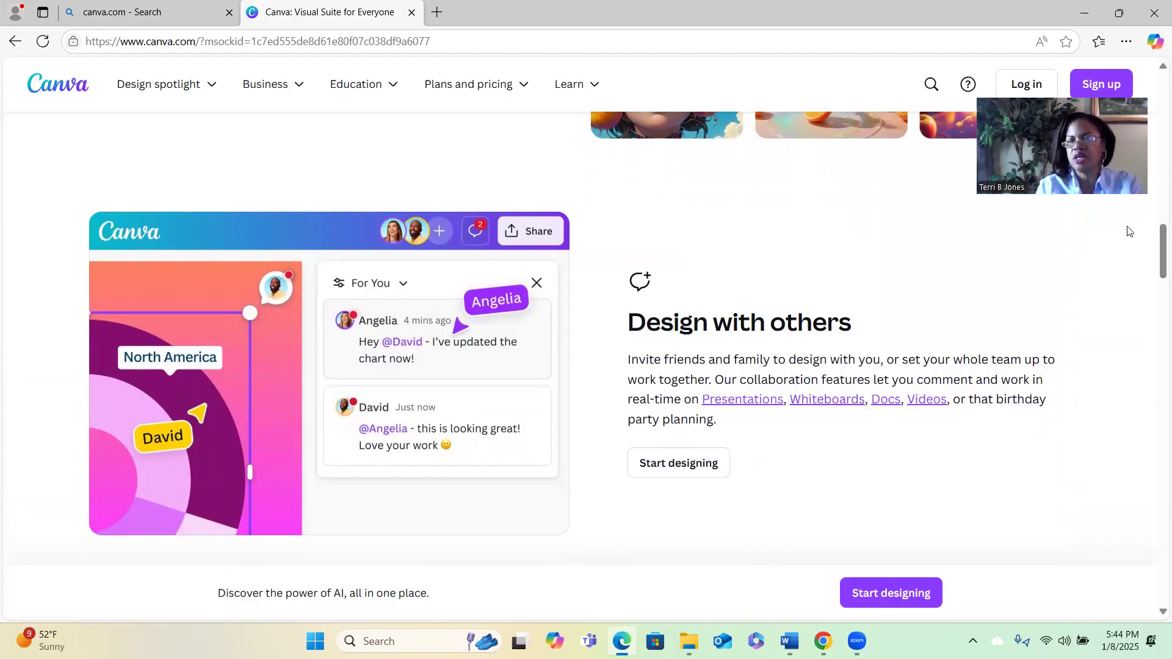
drag(1155, 250, 1154, 291)
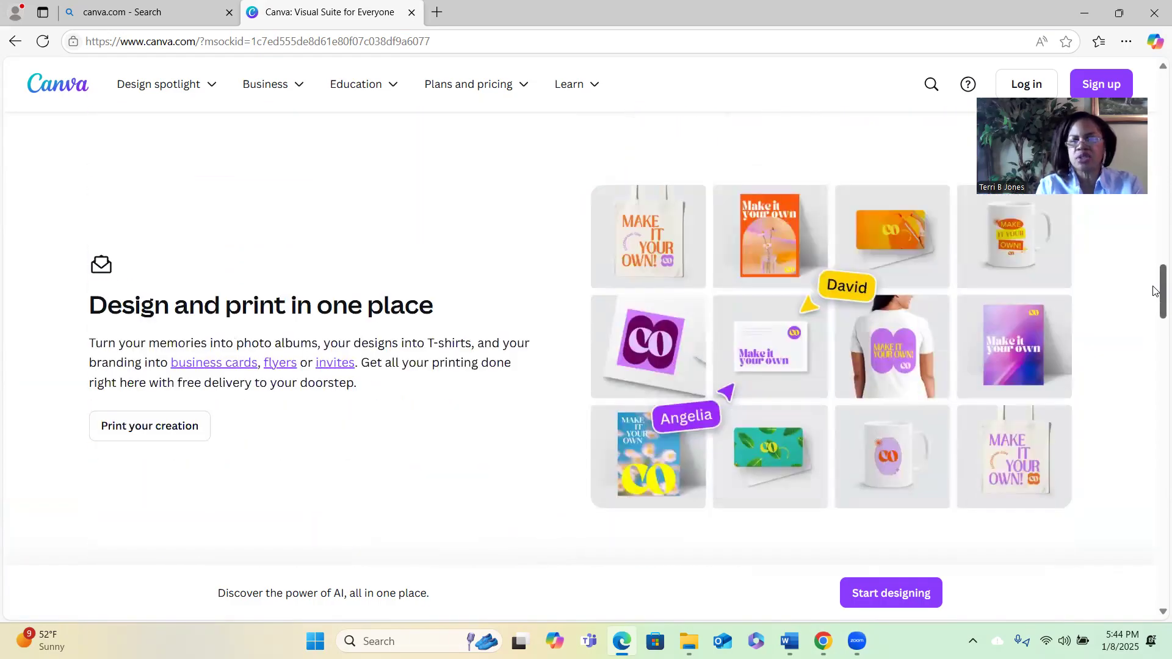
drag(1154, 291, 1155, 398)
scroll(1155, 398, down, 3)
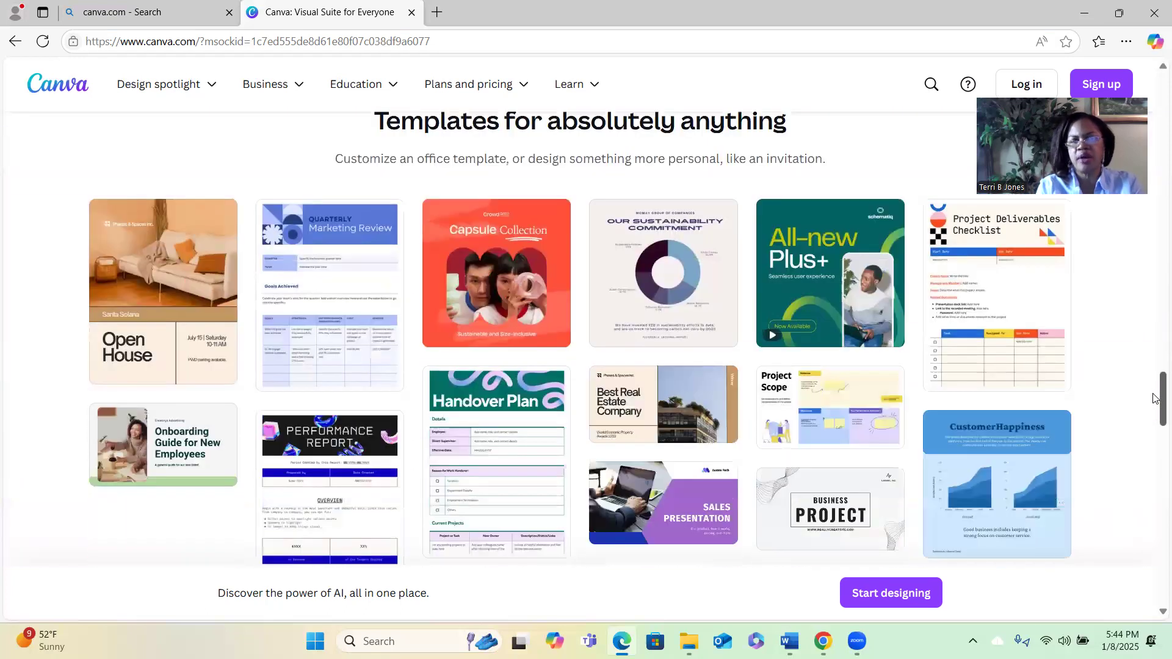
drag(1154, 398, 1155, 510)
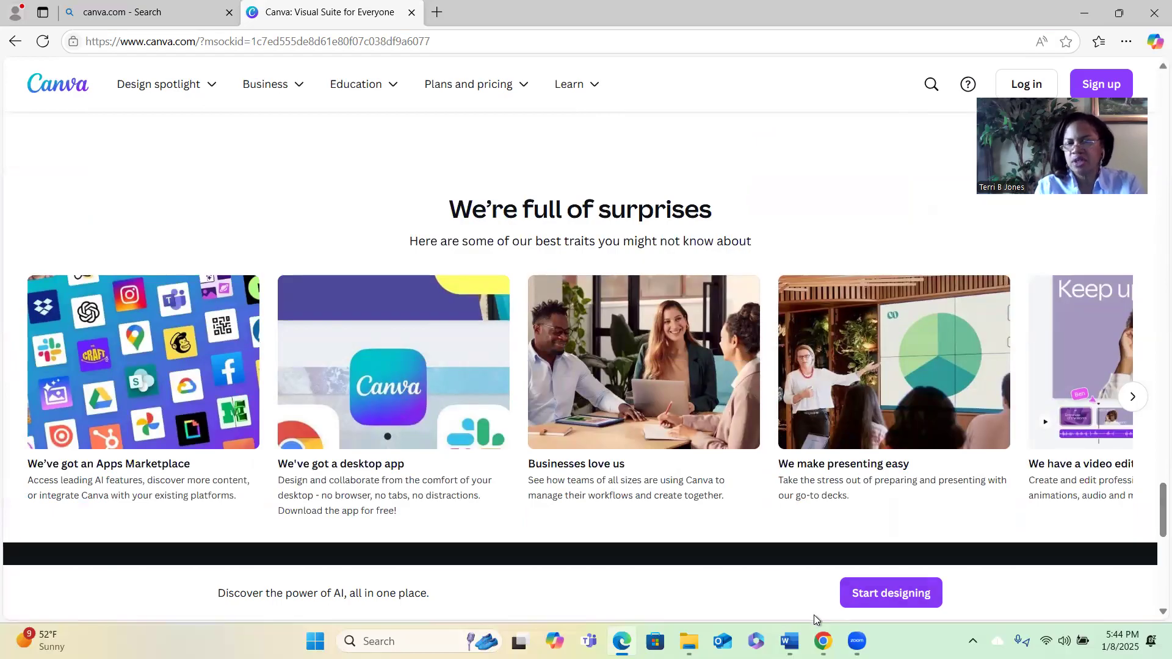
click(823, 641)
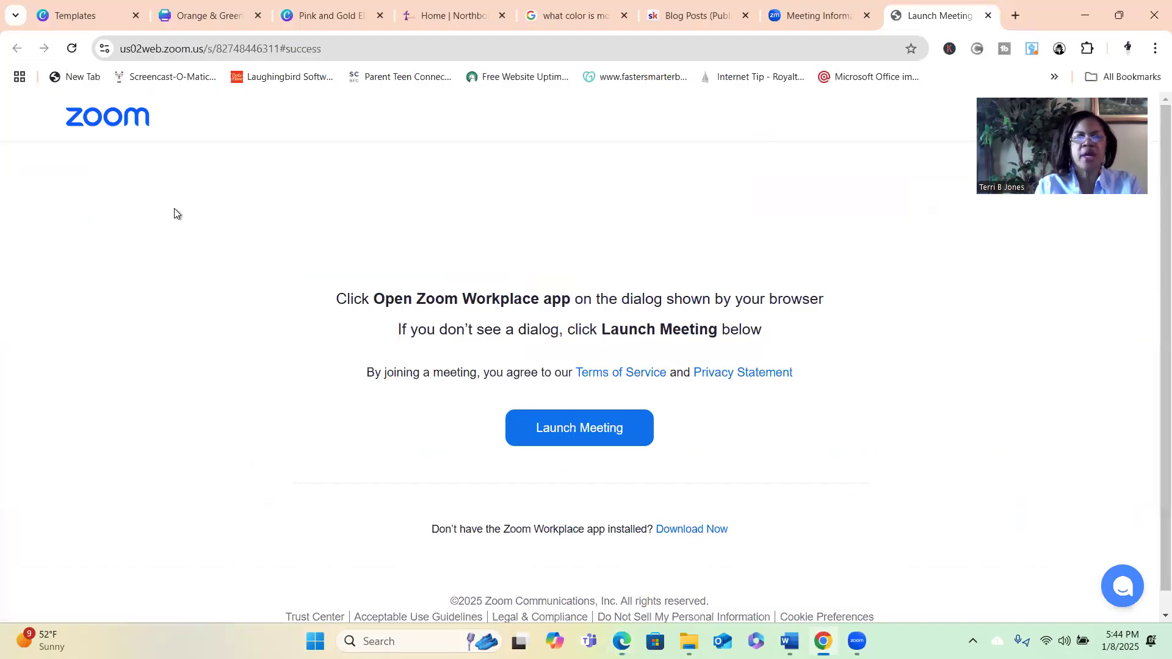
Go from the Canva Templates tab back to the signed-in Canva Home dashboard.
click(76, 17)
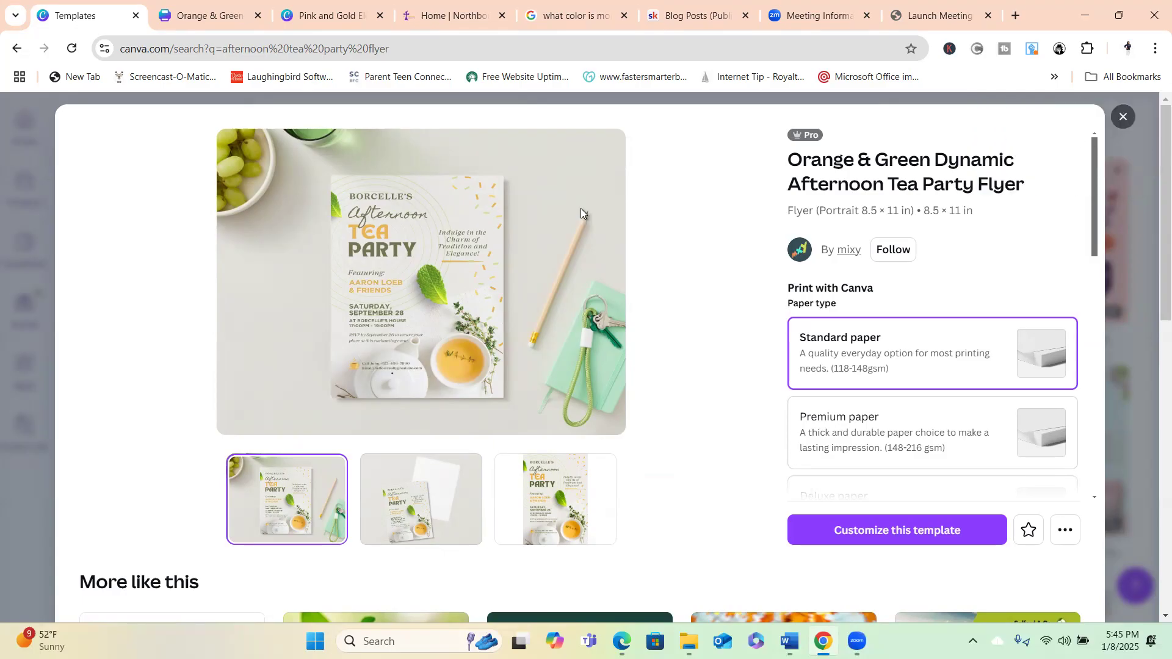
click(16, 51)
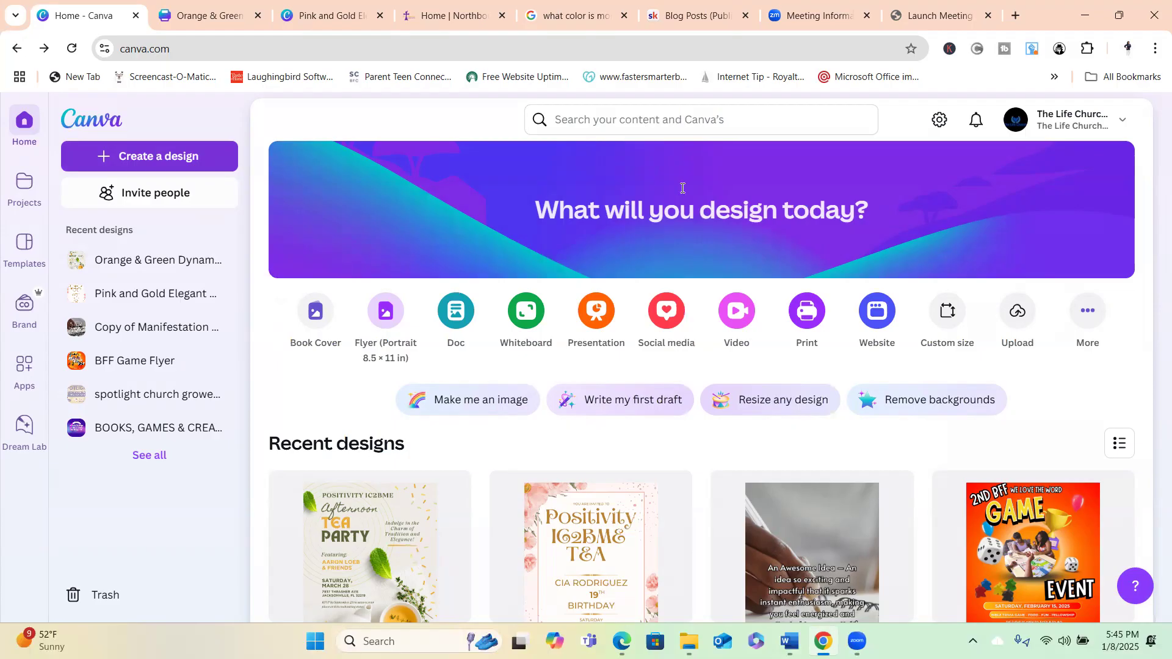
Search Canva for 'happy birthday flyer' and scroll through the template results grid.
click(668, 113)
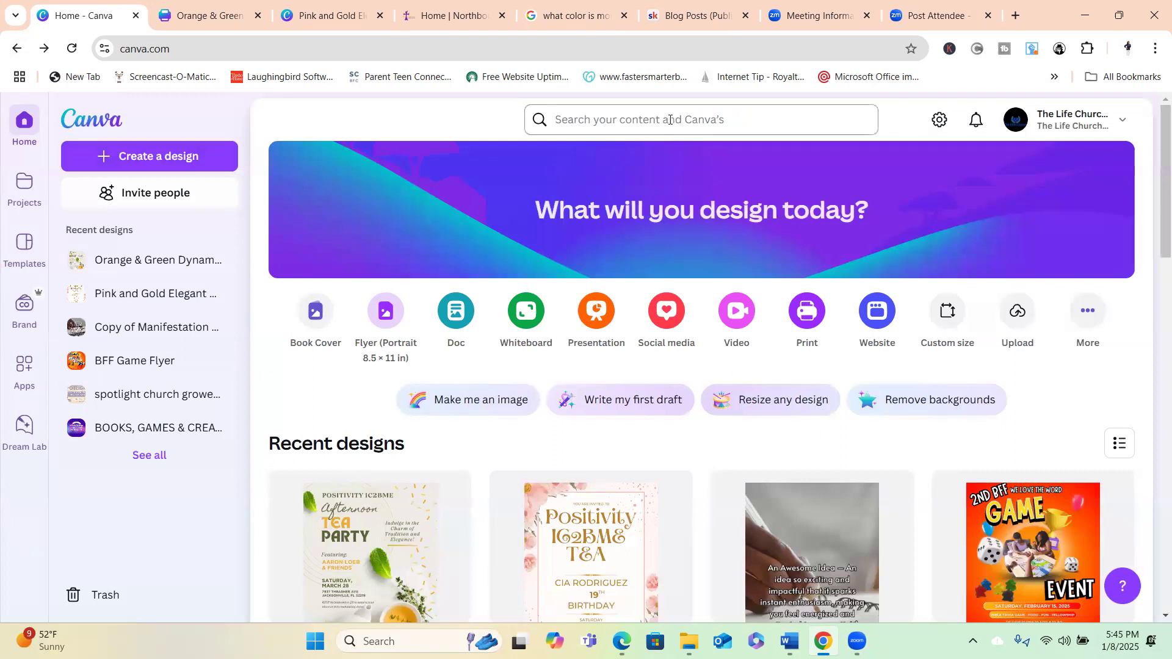
click(669, 119)
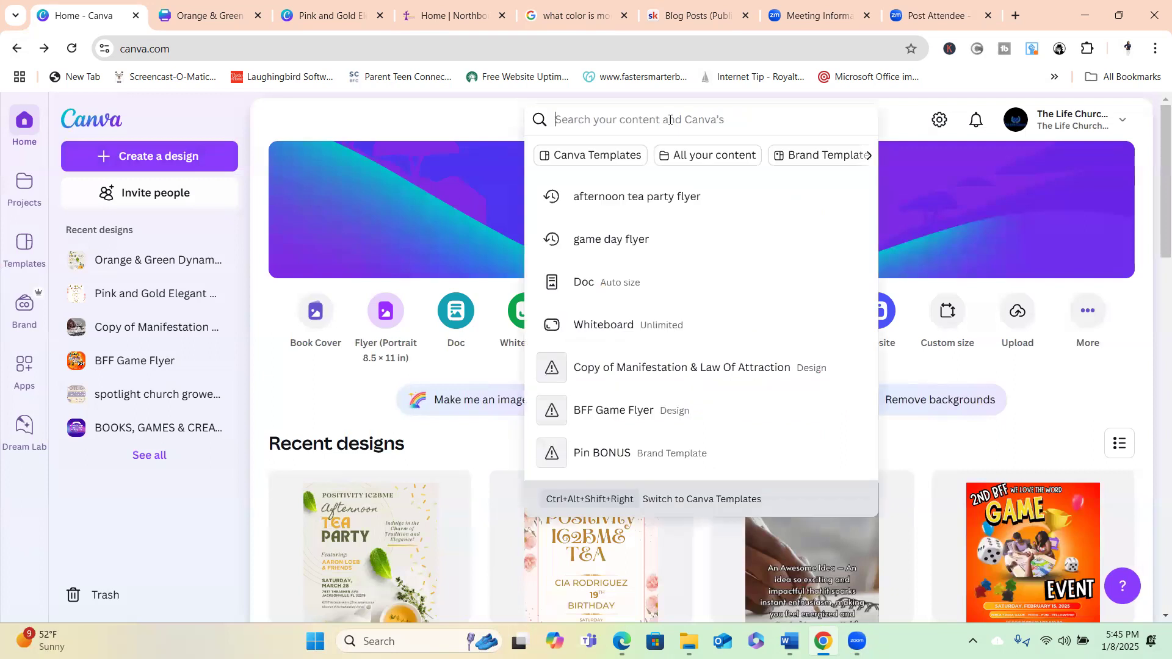
text(happy b)
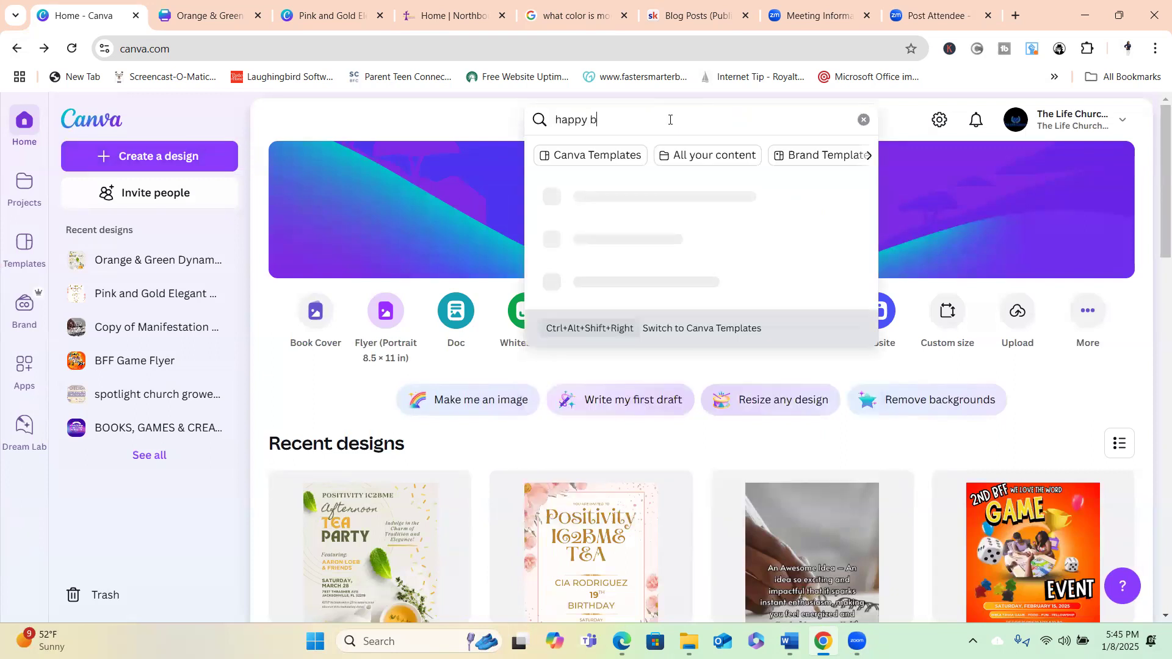
text(irthday flyer)
key(Return)
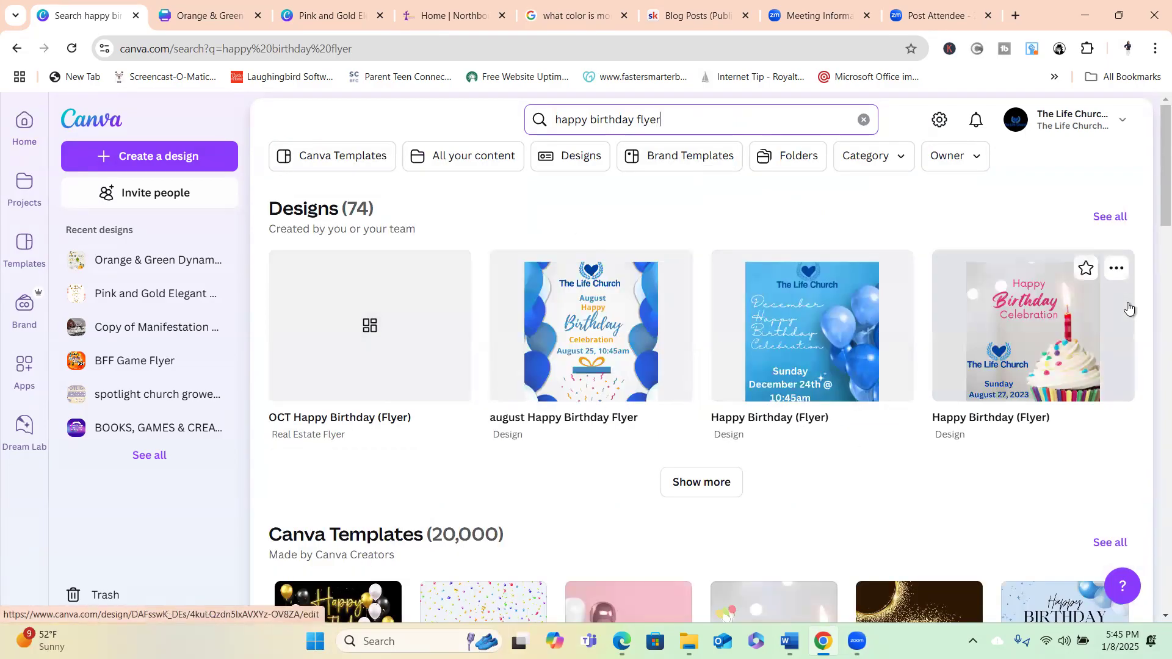
scroll(1149, 251, down, 3)
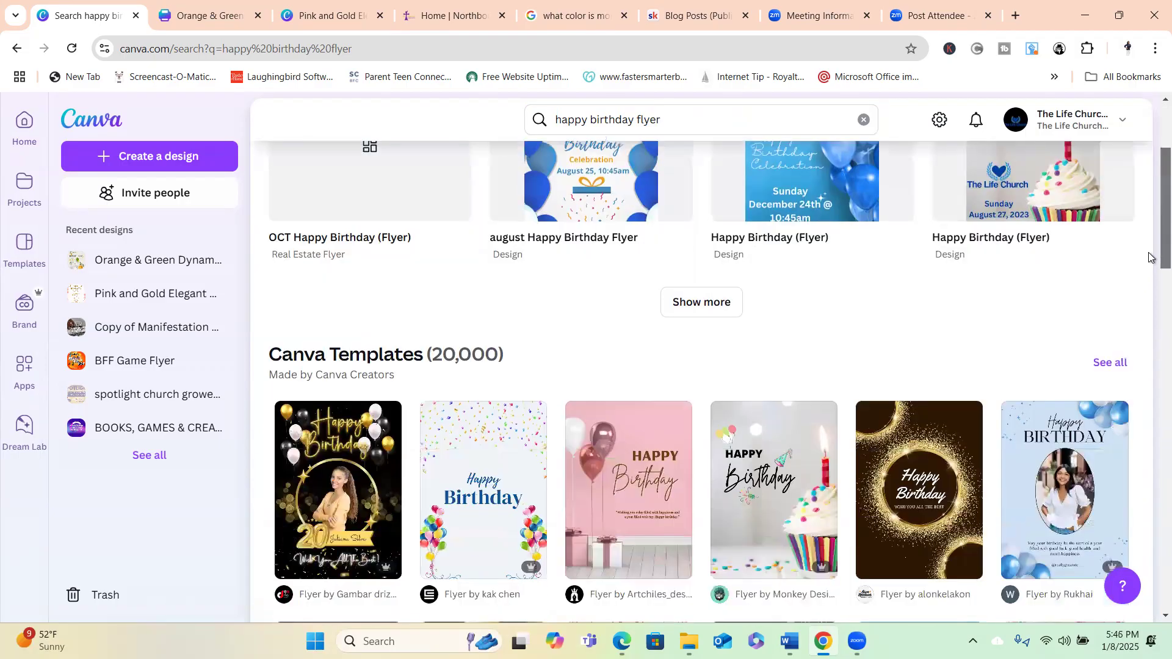
scroll(1149, 257, down, 3)
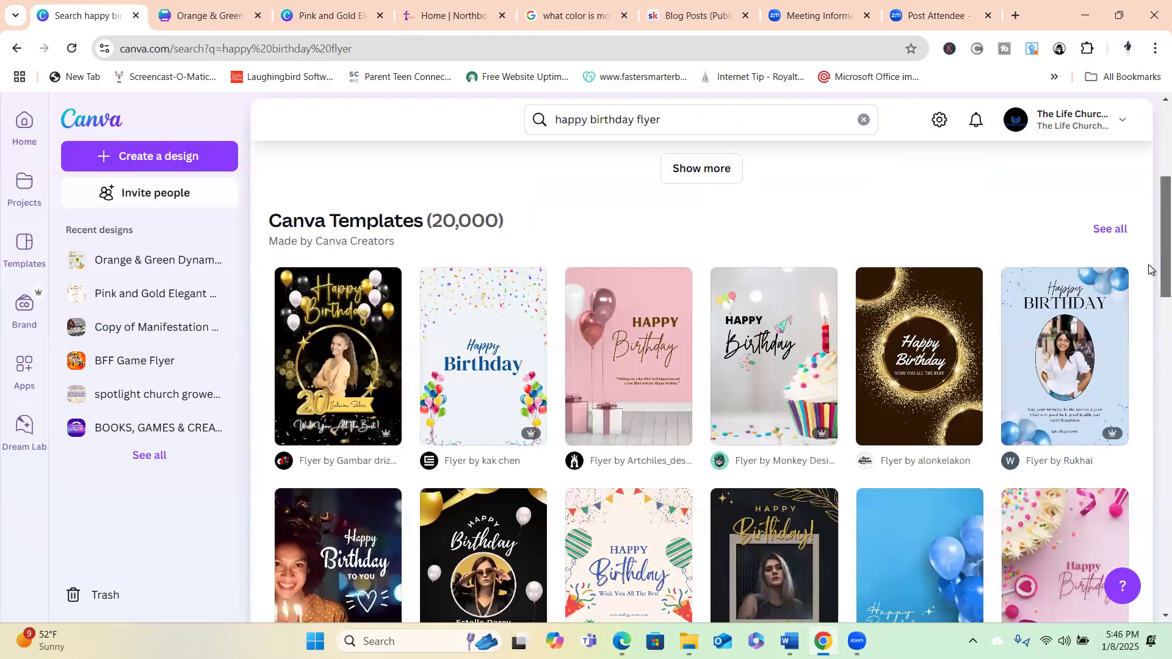
scroll(1150, 270, down, 2)
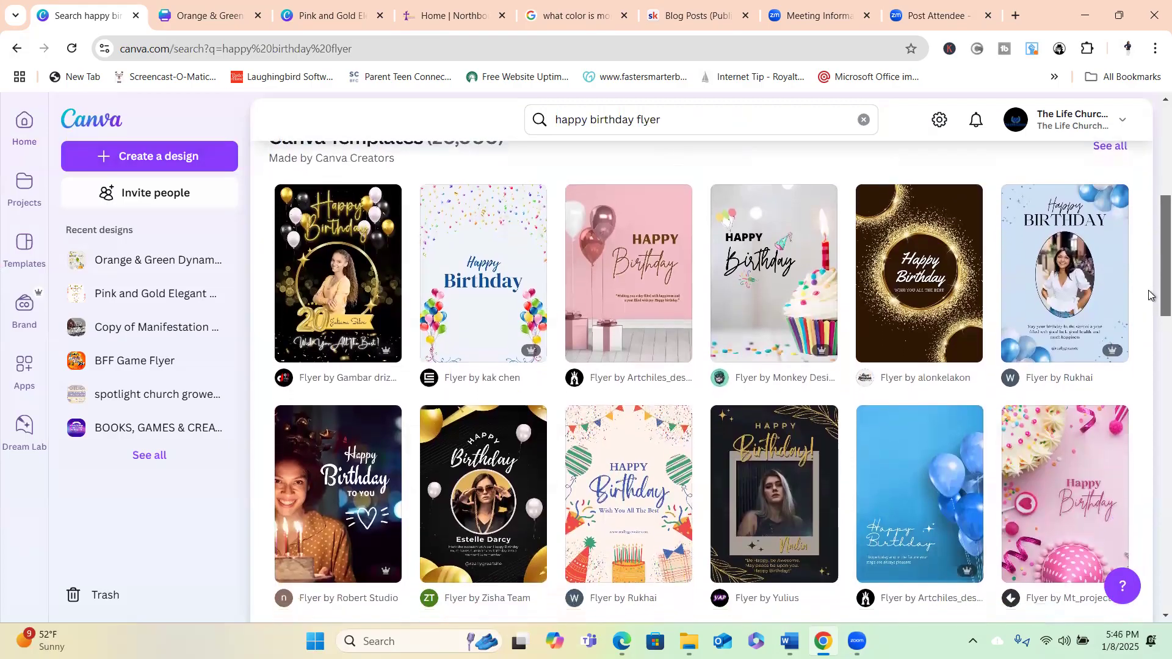
scroll(1150, 290, down, 1)
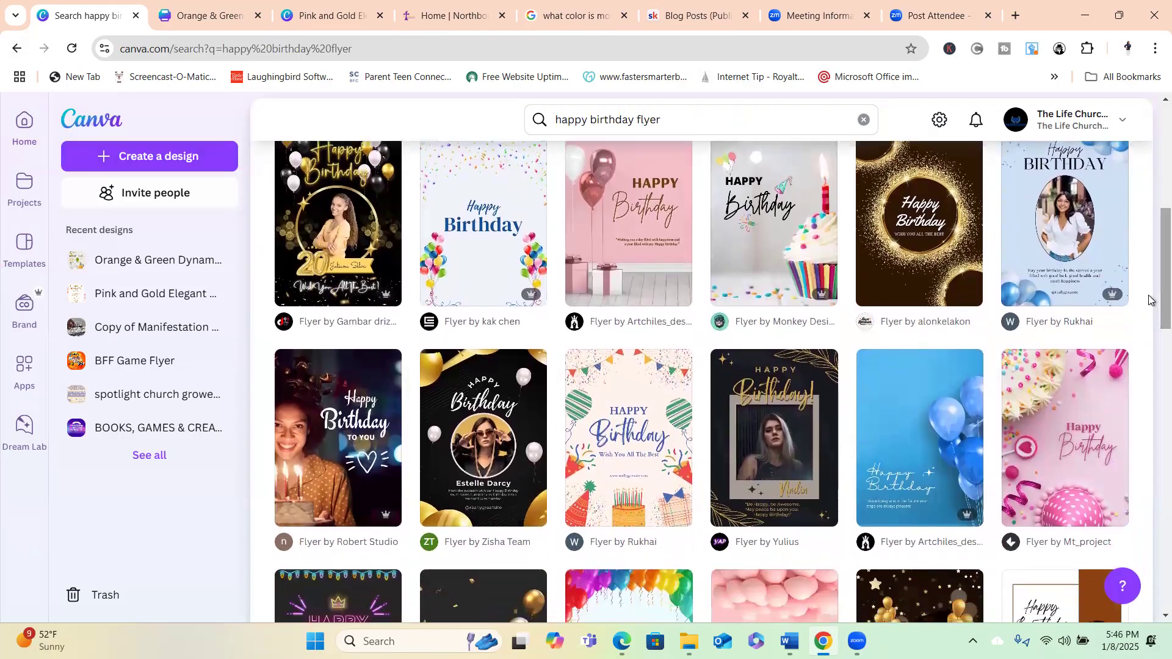
mouse_move(524, 298)
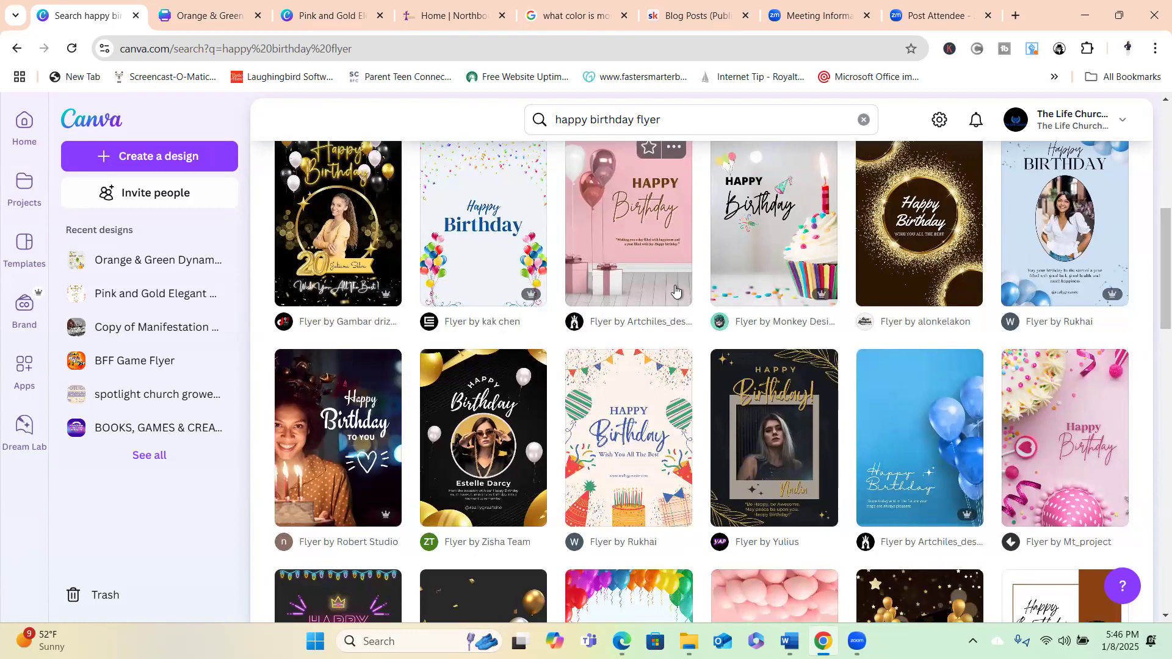
Browse similar pink birthday templates and open the Pink Floral Happy Birthday Flyer for customising.
click(652, 262)
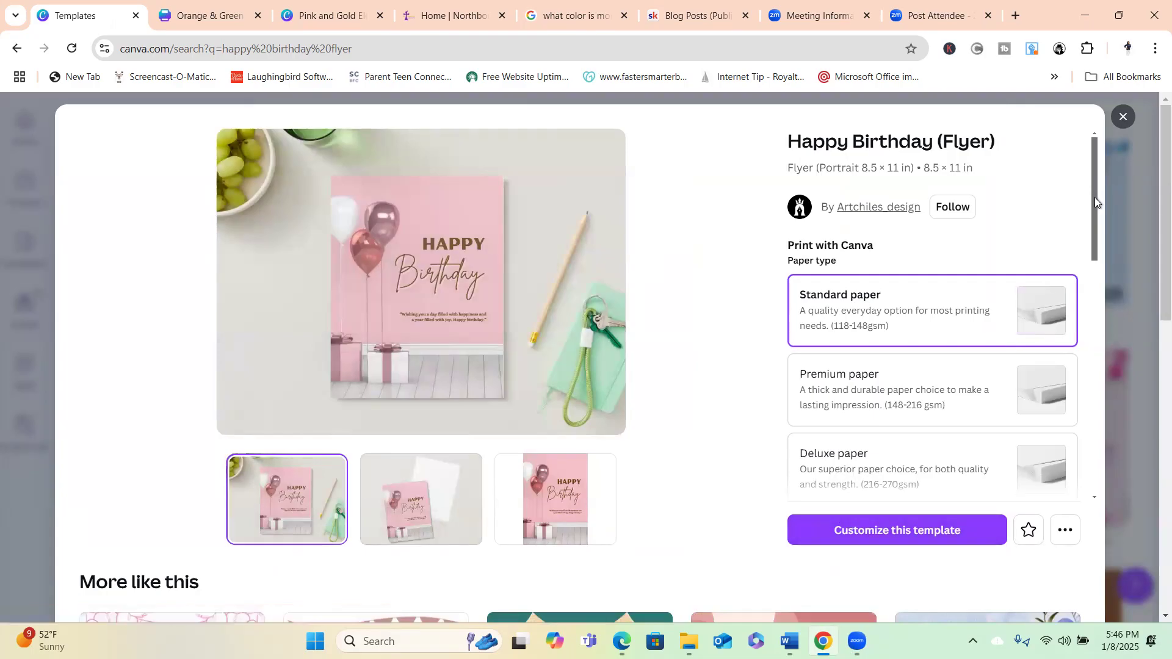
scroll(1091, 236, down, 2)
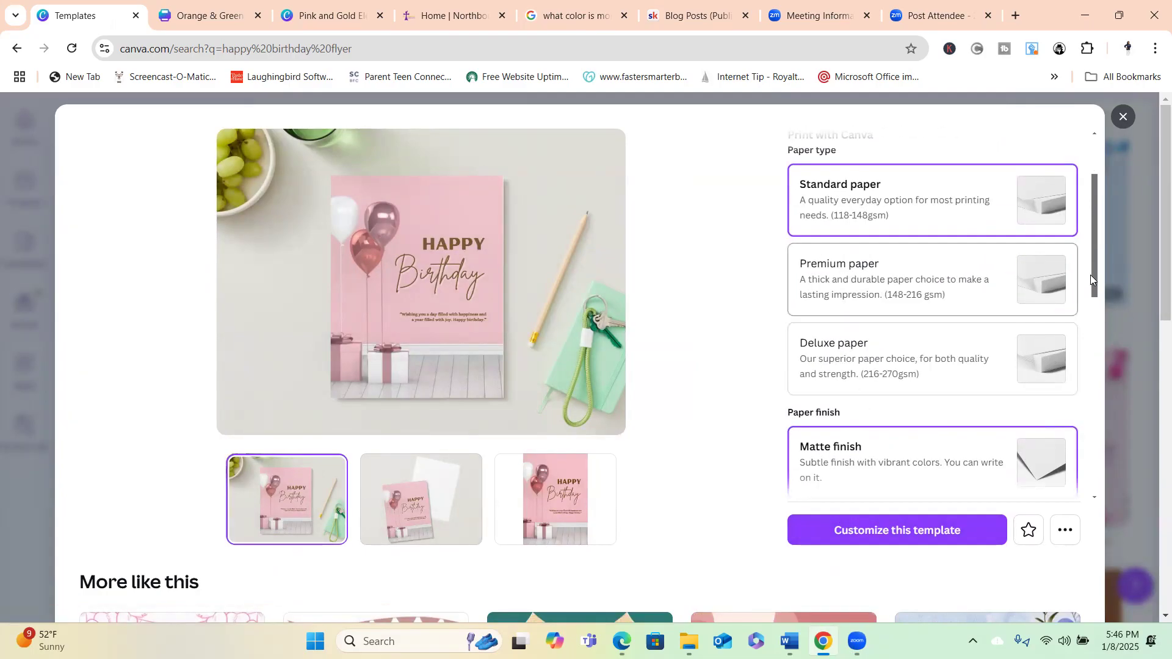
scroll(1094, 267, down, 2)
drag(1094, 312, 1106, 519)
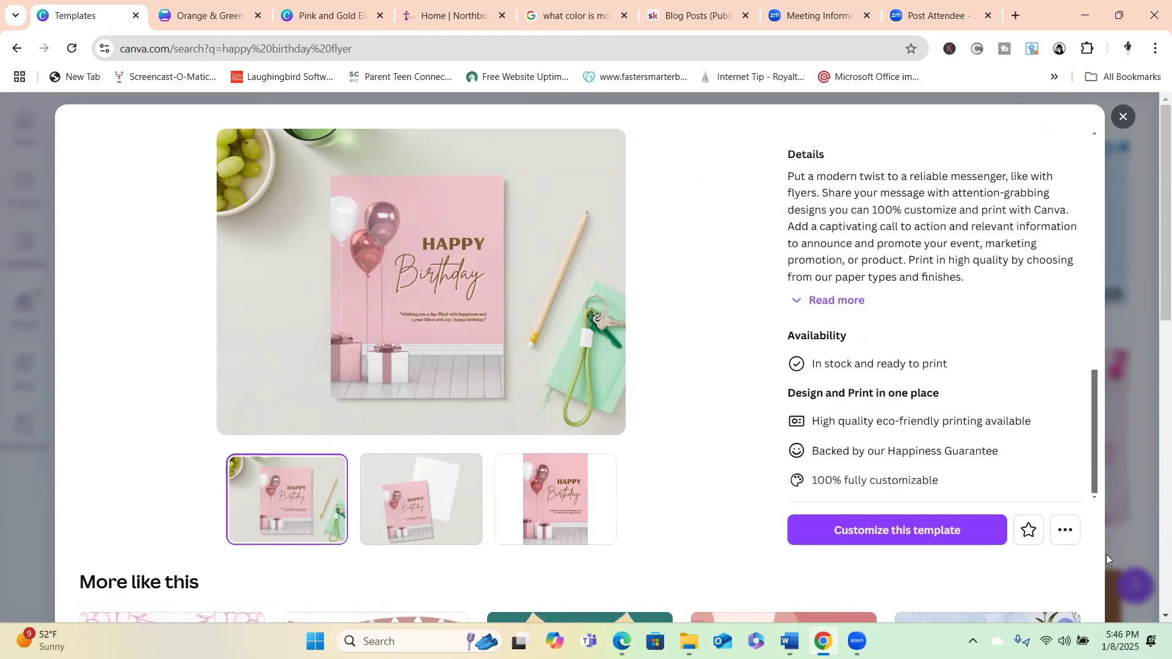
drag(1153, 264, 1153, 330)
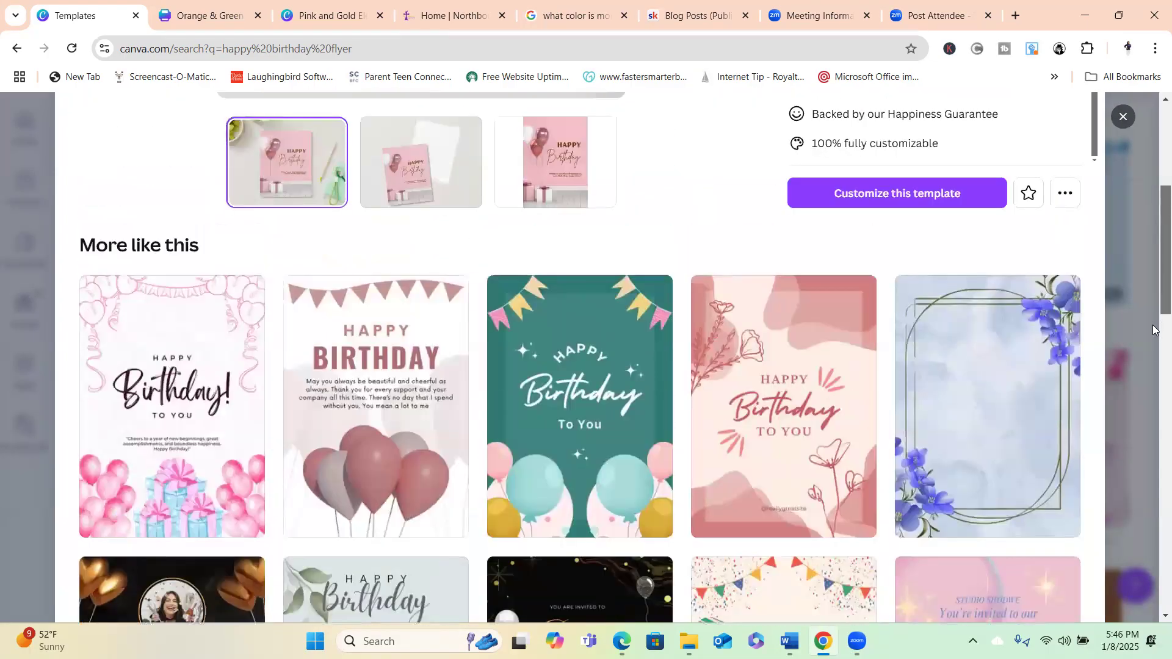
click(175, 362)
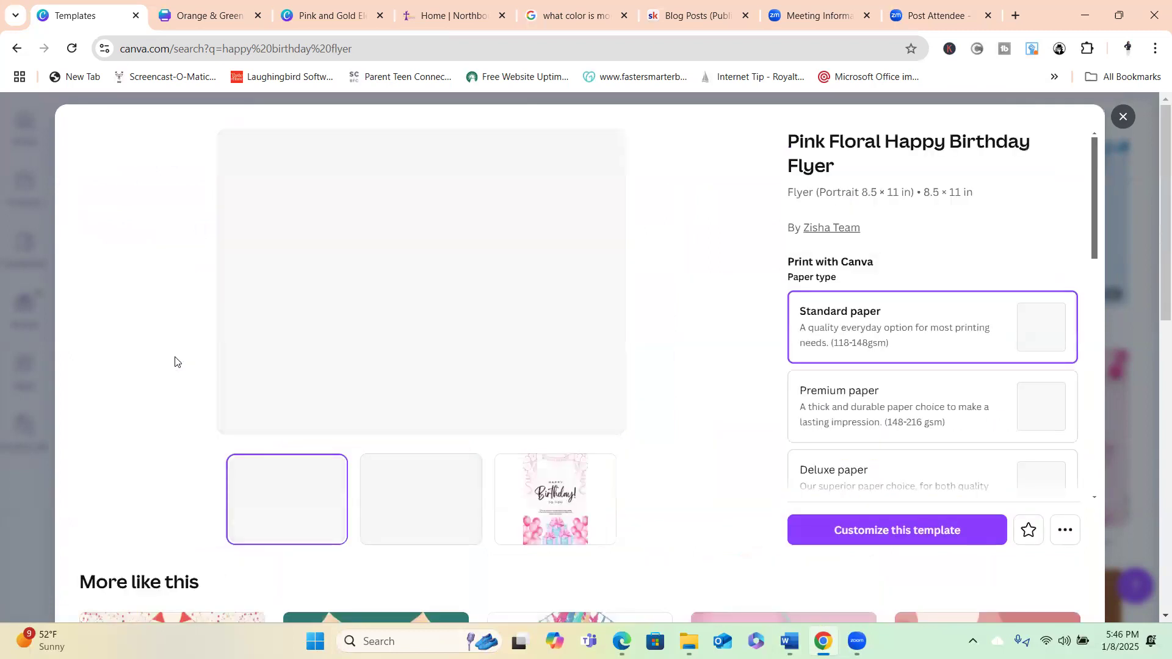
click(875, 531)
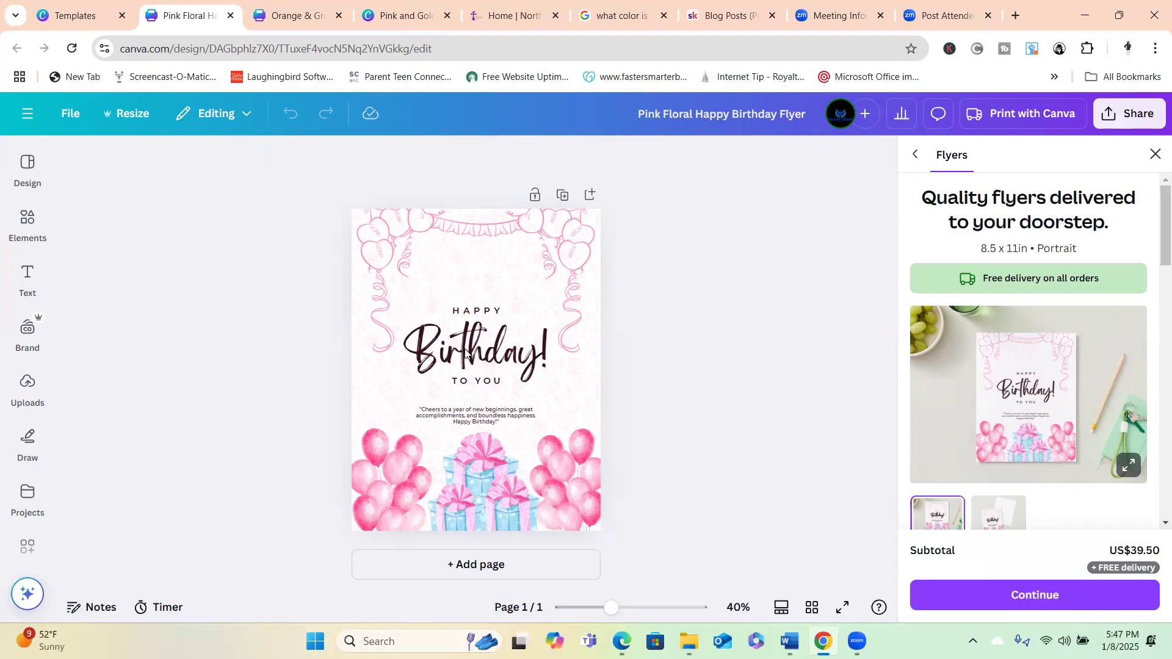
Select the Birthday! heading text and bring up its font list, currently Brightwall.
click(465, 354)
click(464, 354)
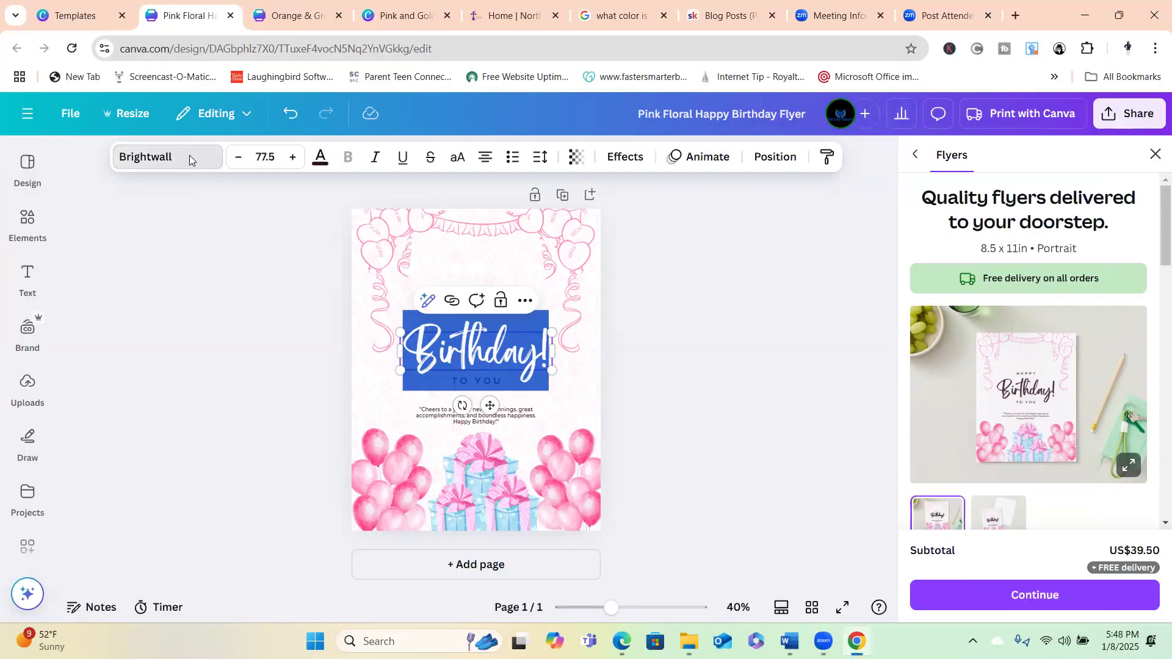
click(189, 156)
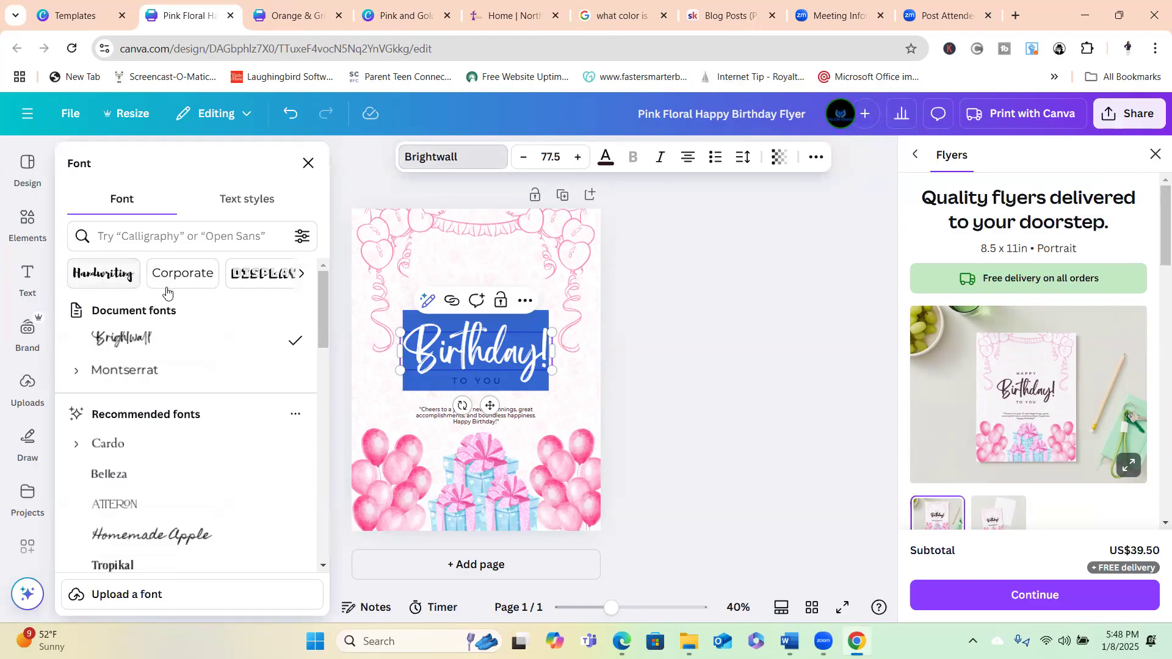
Try Montserrat, Cardo, Belleza, Atteron and Homemade Apple on the heading, then apply Tropikal.
click(135, 378)
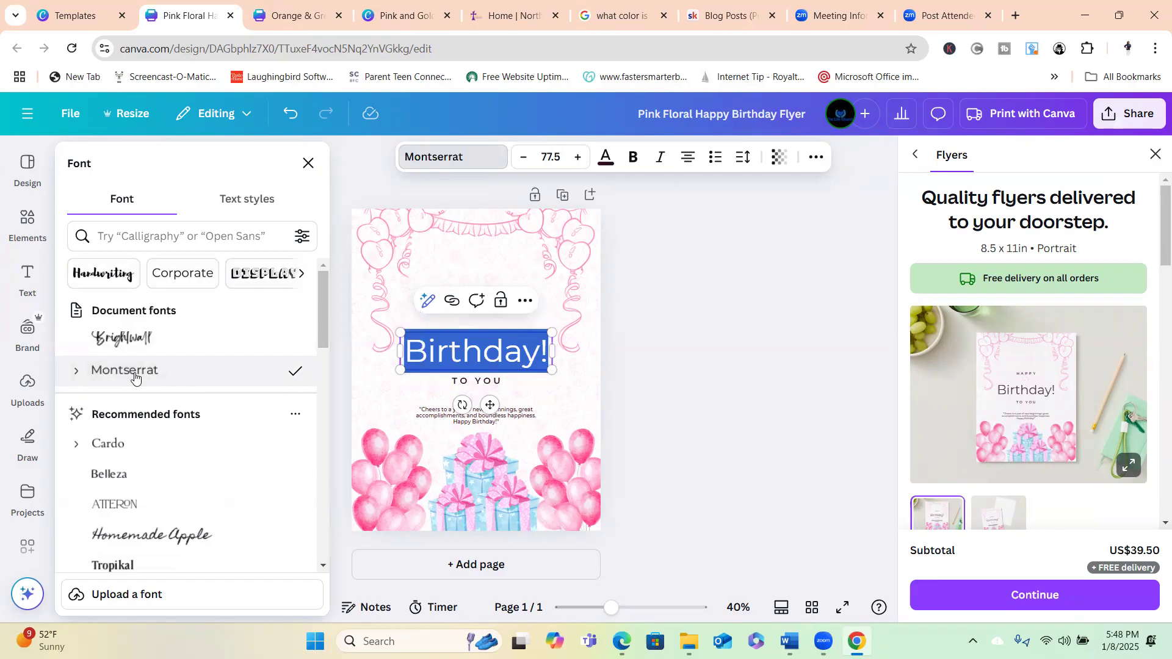
click(113, 449)
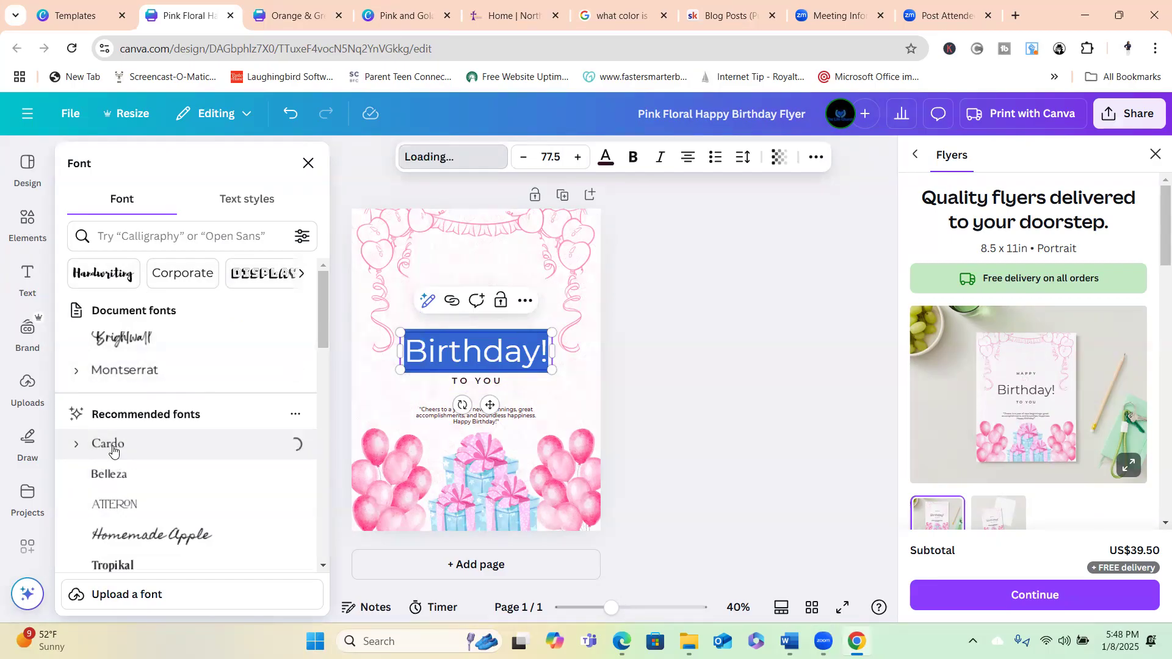
click(116, 478)
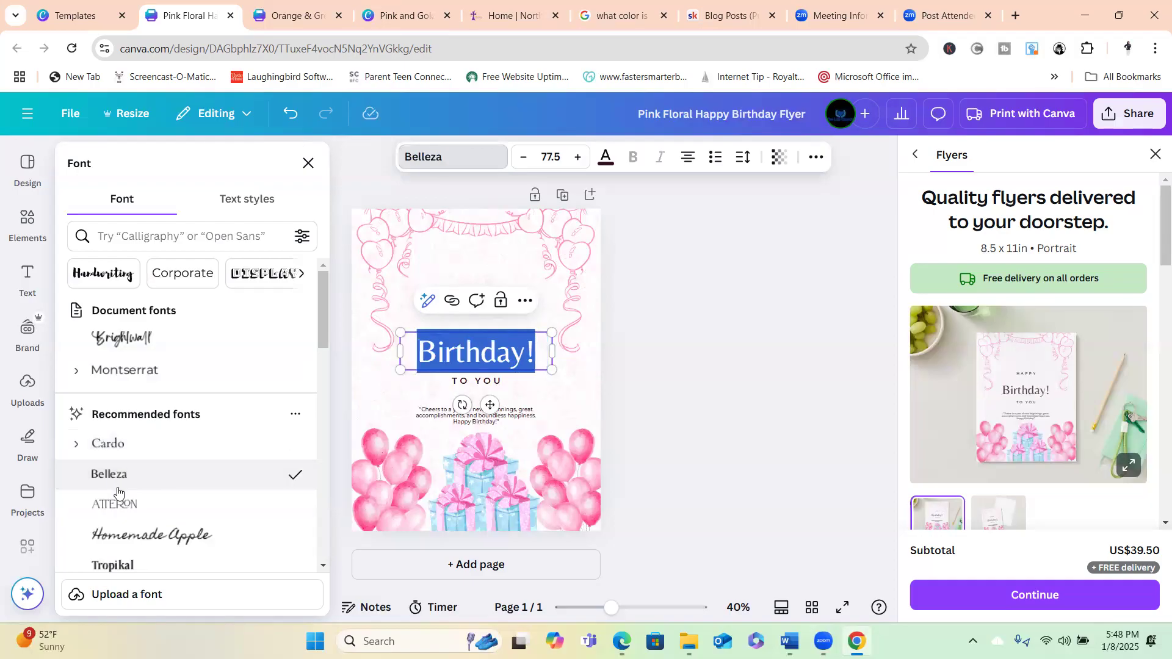
click(116, 511)
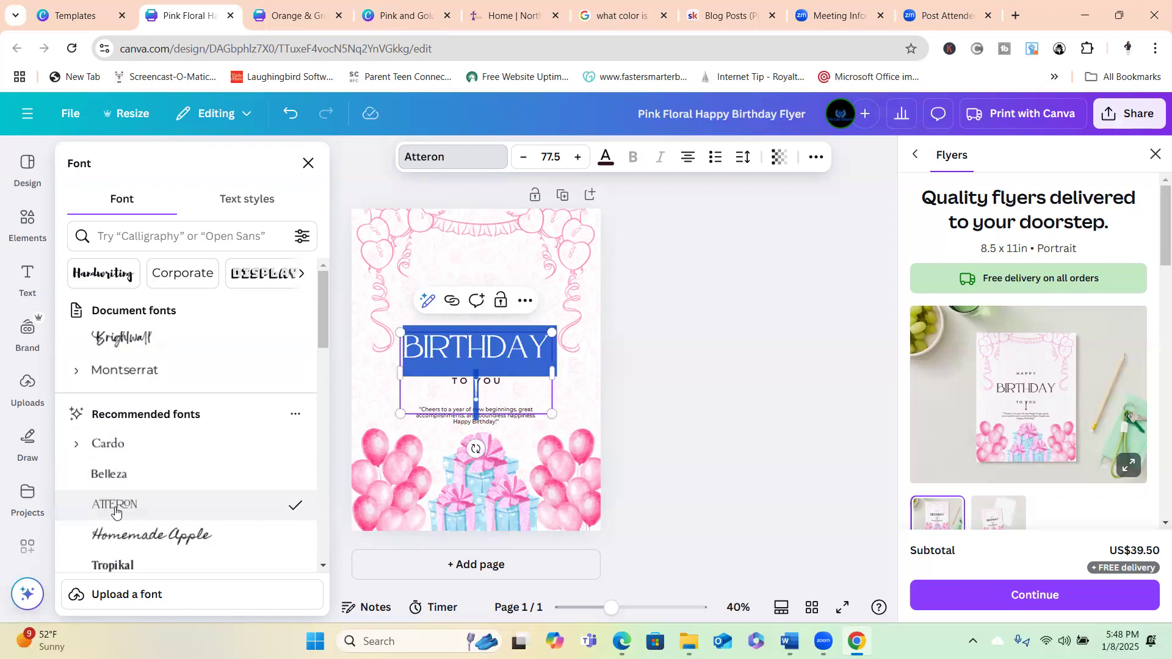
click(146, 539)
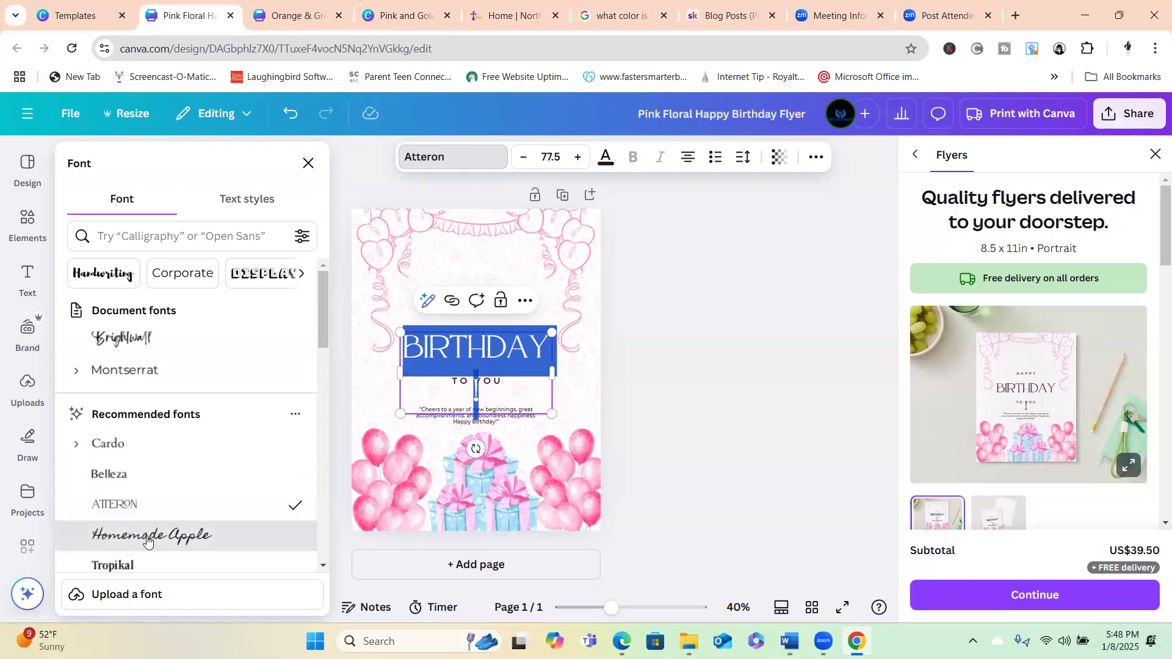
click(105, 570)
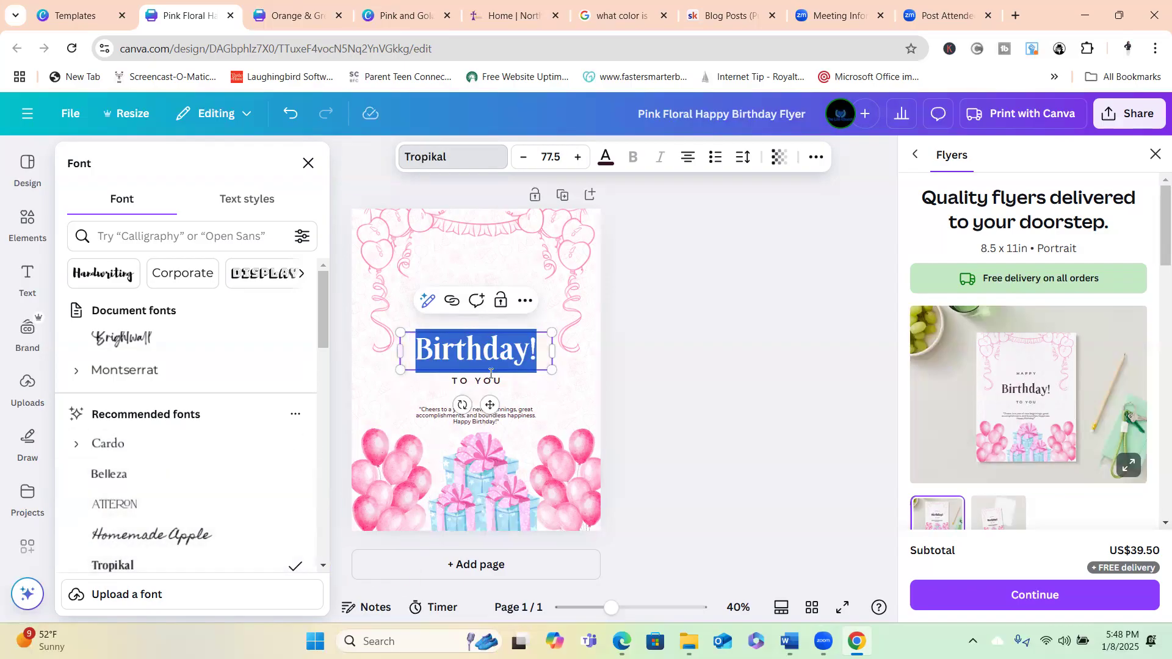
click(514, 357)
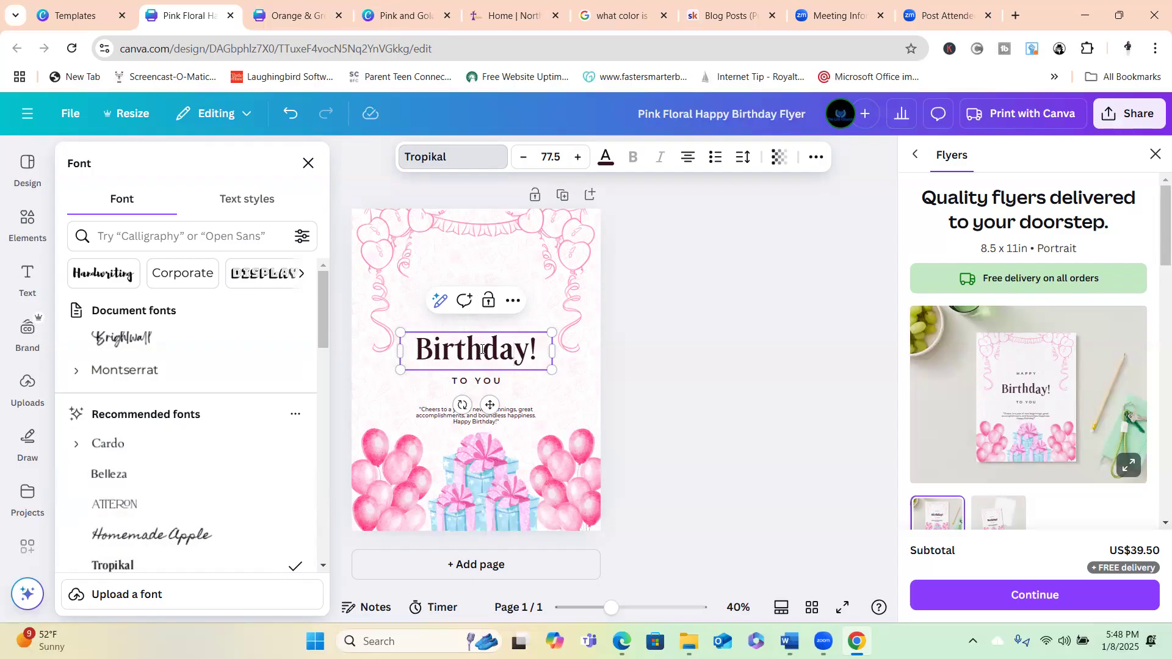
click(607, 162)
Colour the word Birthday and its exclamation mark pink (#fd8ab4).
click(607, 160)
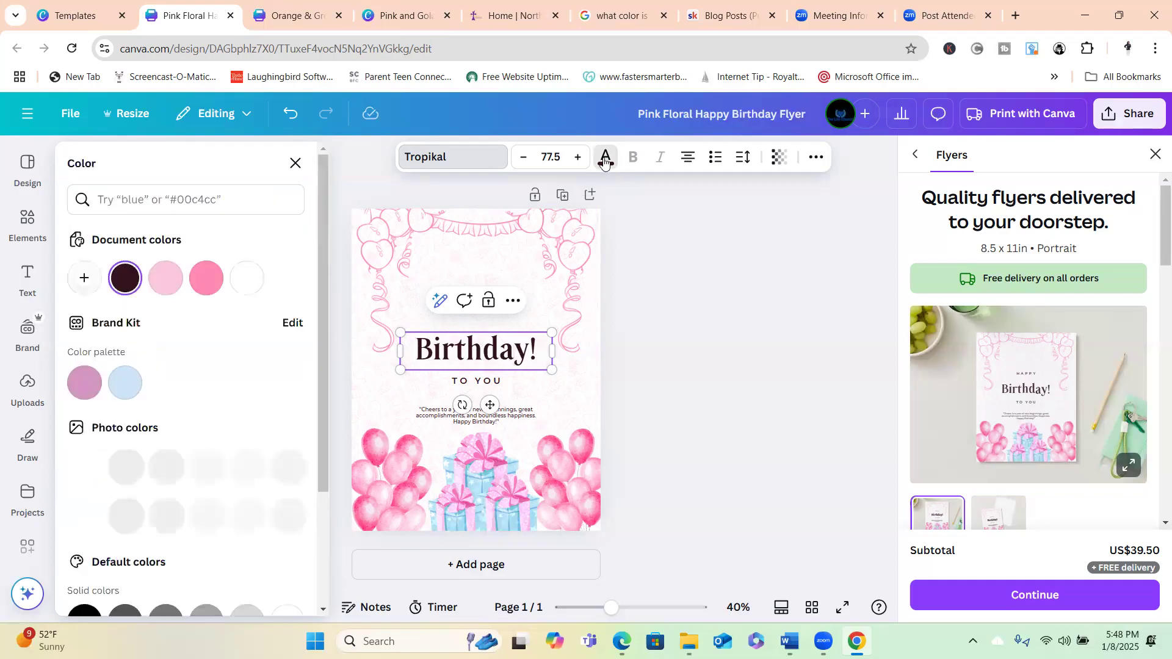
click(200, 285)
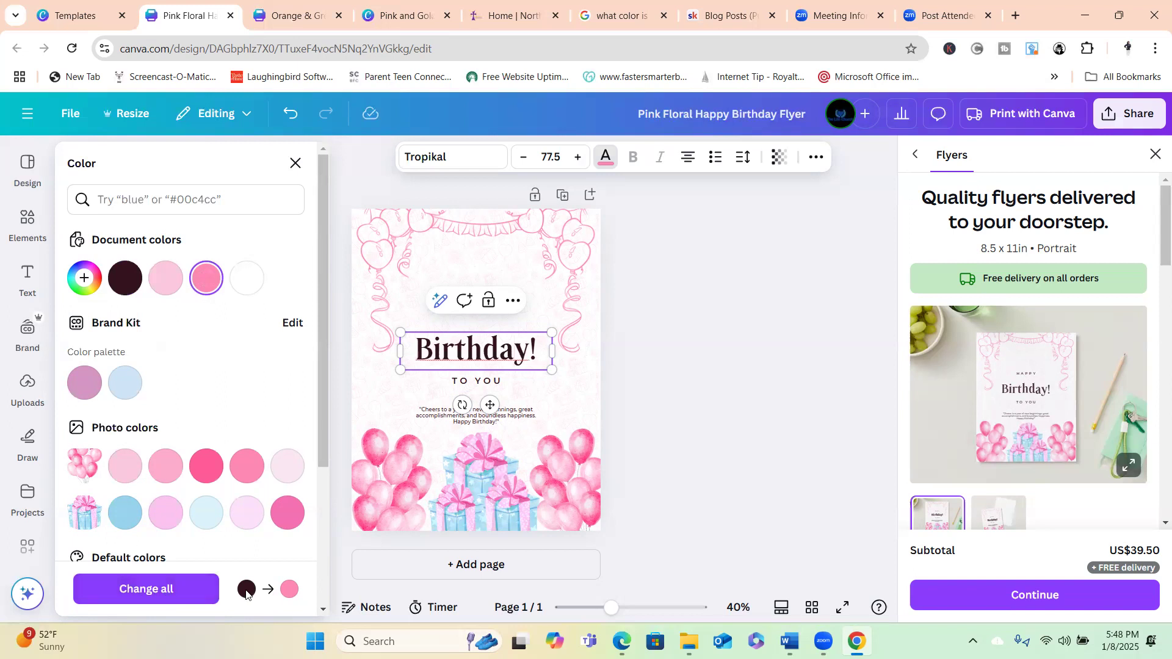
click(468, 354)
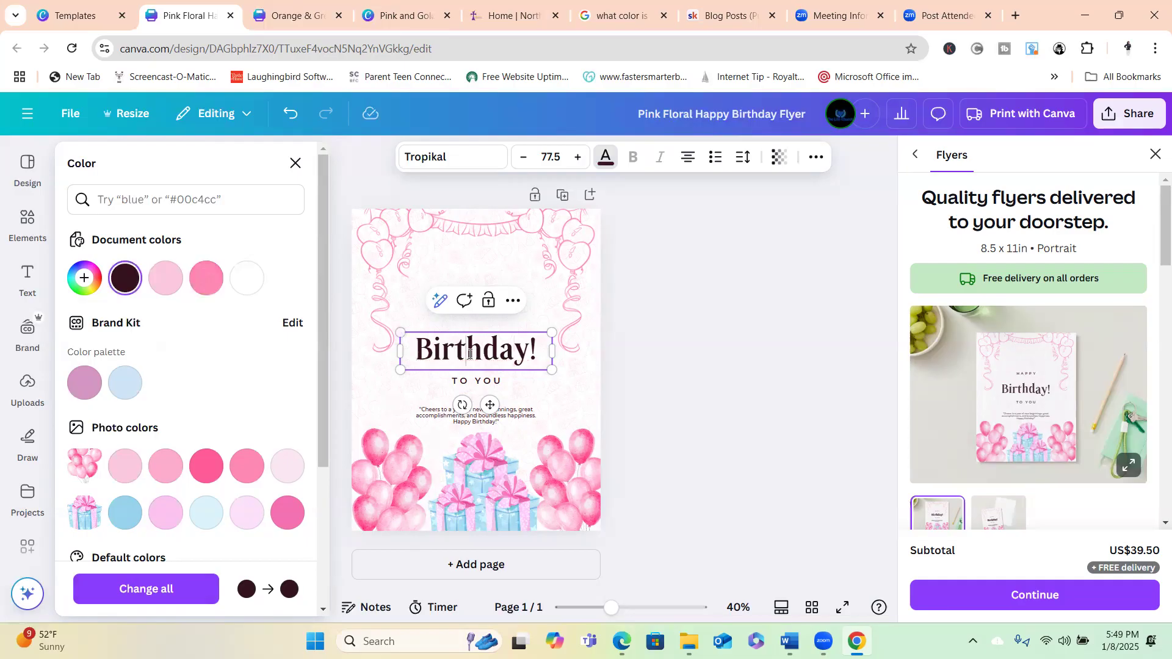
double_click(469, 353)
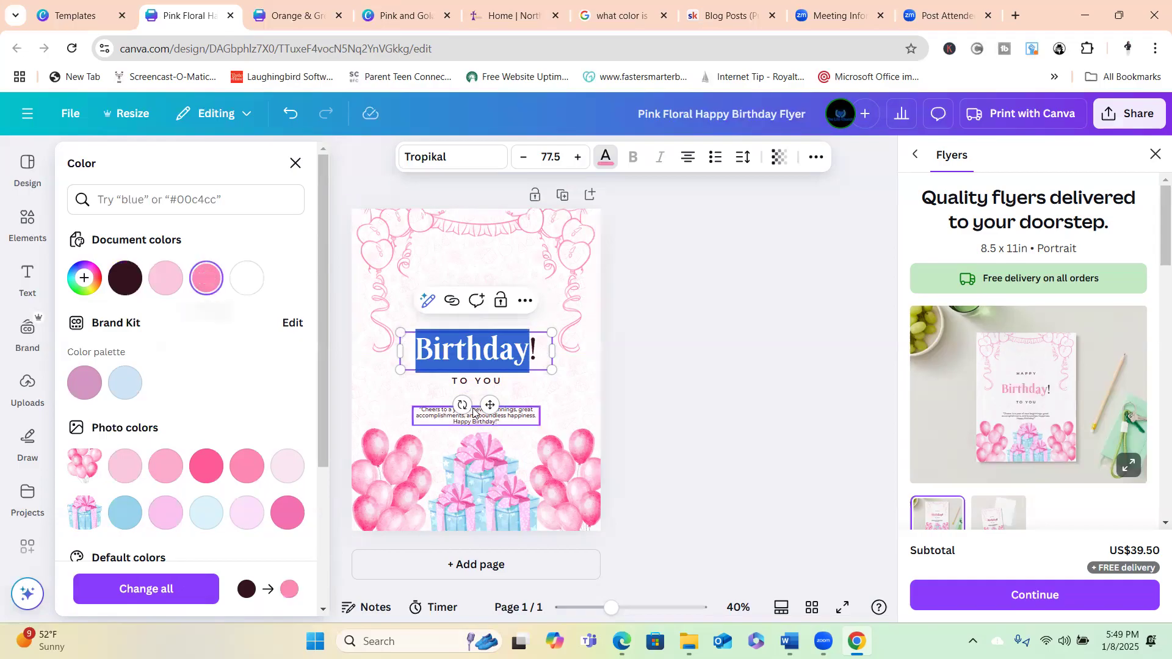
click(517, 359)
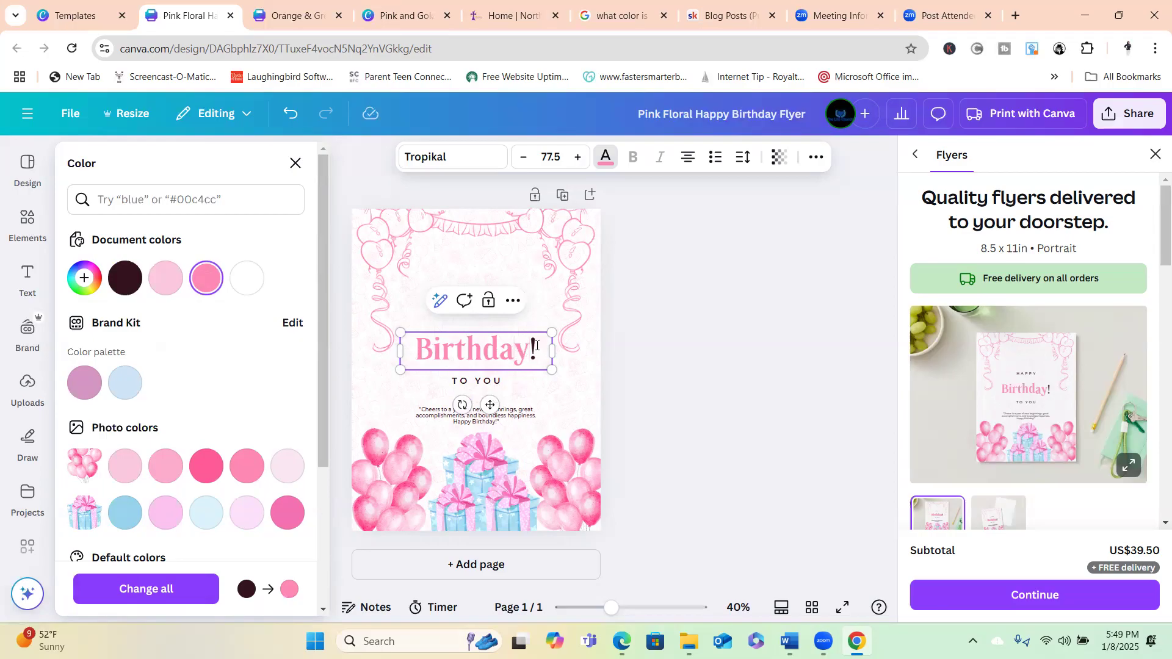
double_click(536, 345)
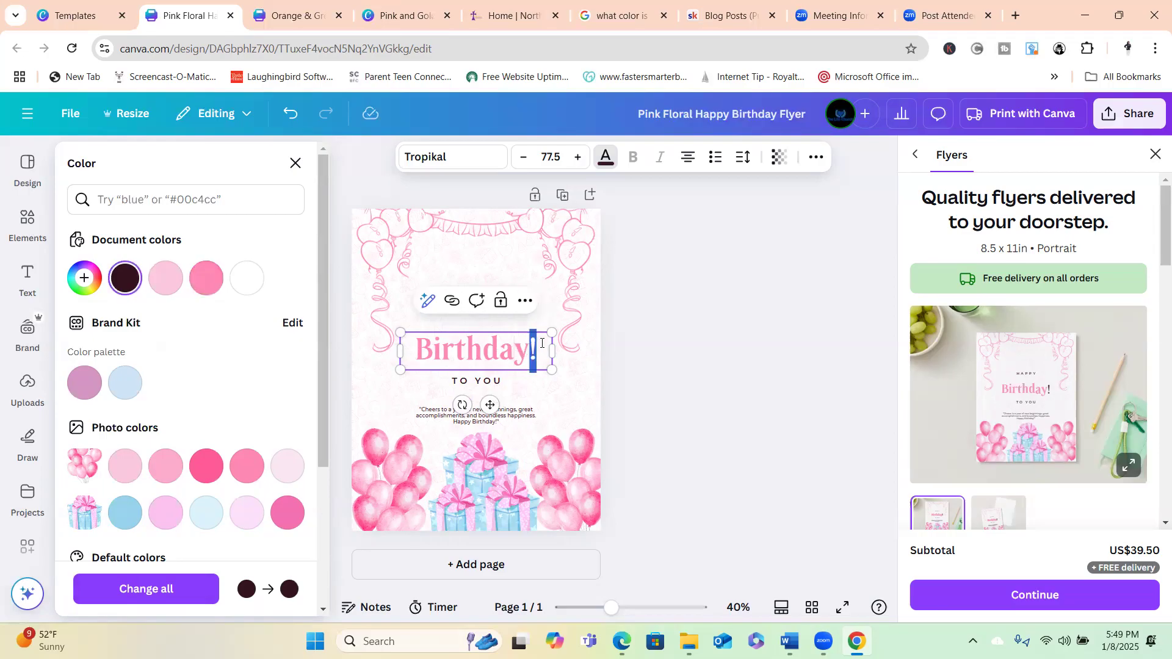
click(205, 278)
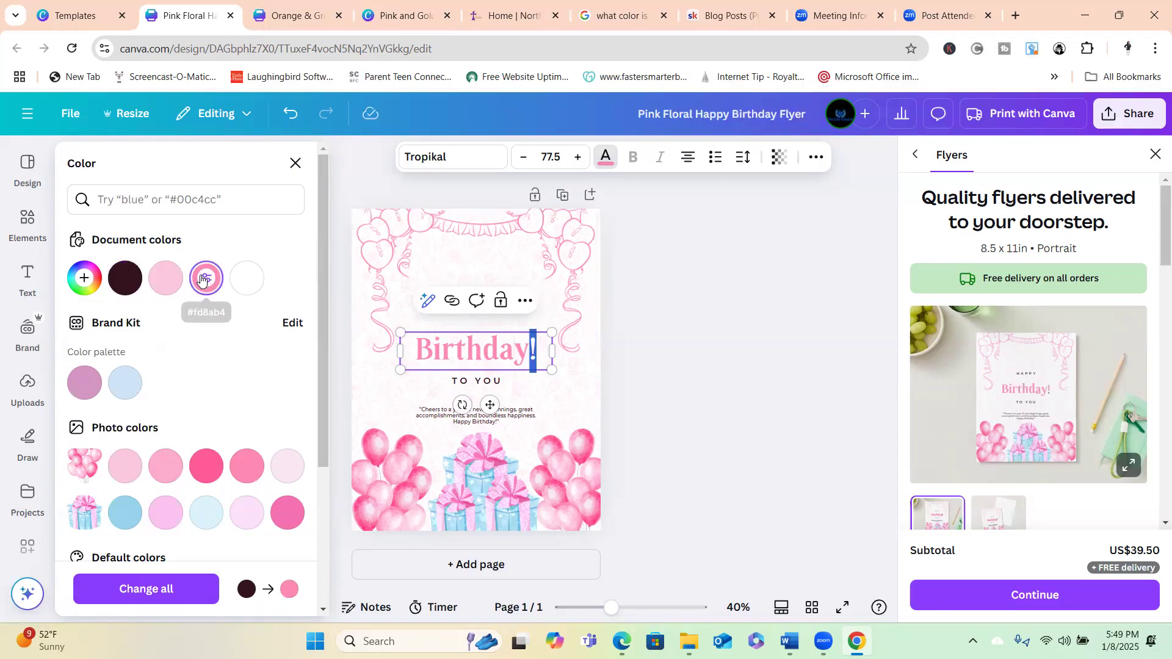
click(459, 384)
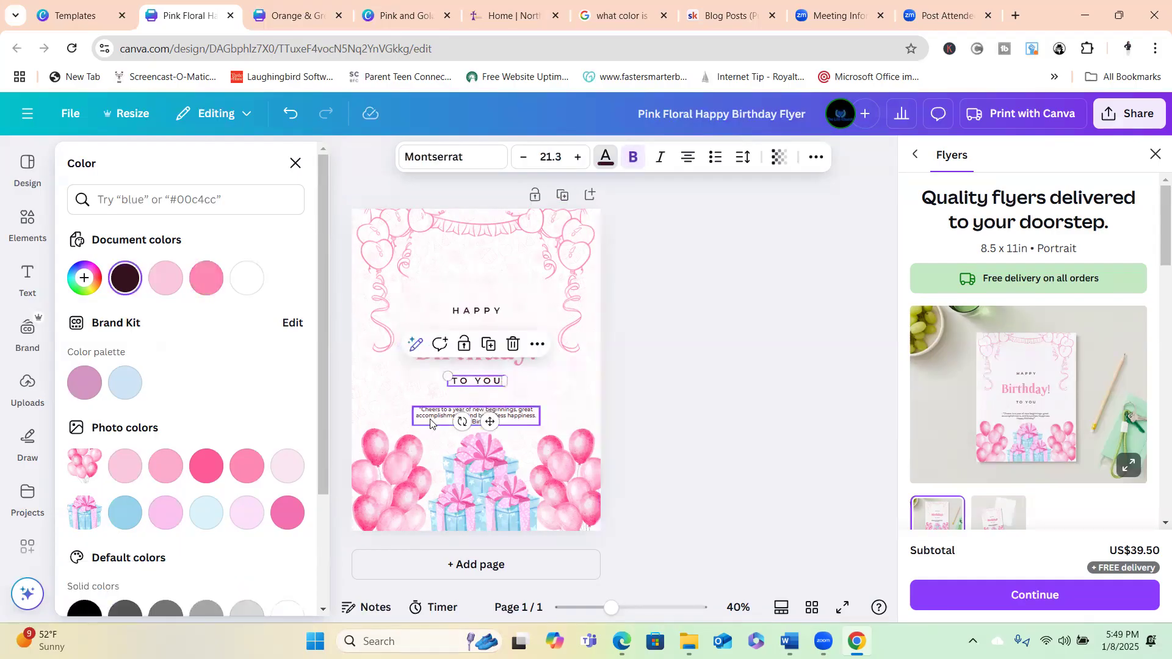
Replace TO YOU with the birthday person's name, widened to one line beneath the heading.
click(479, 379)
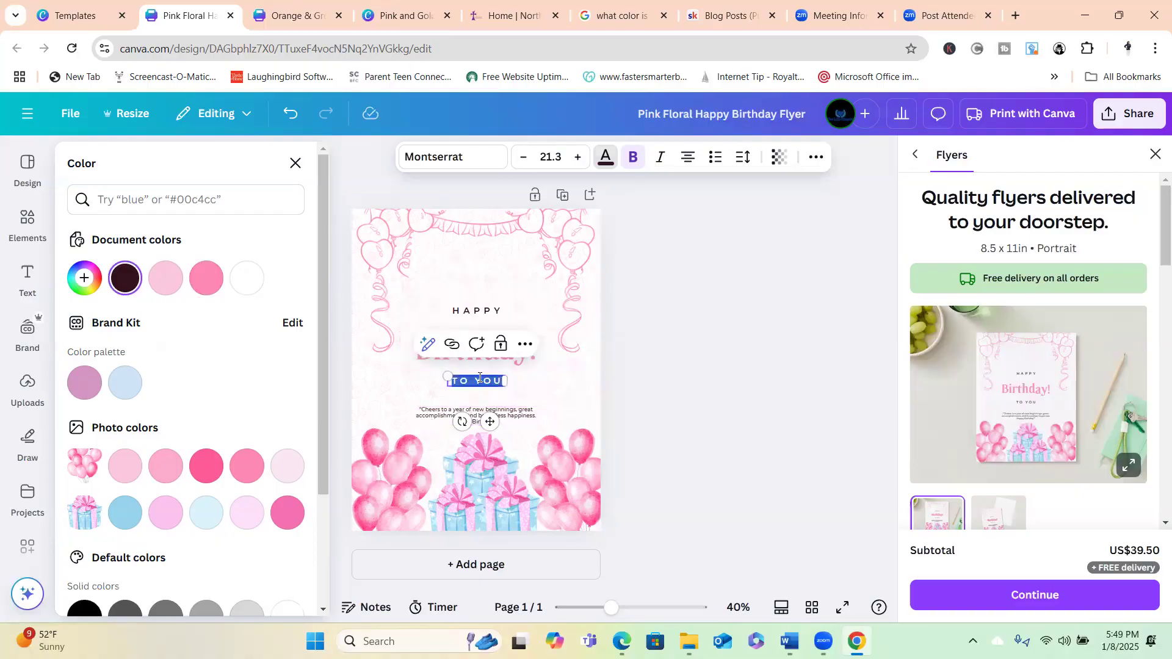
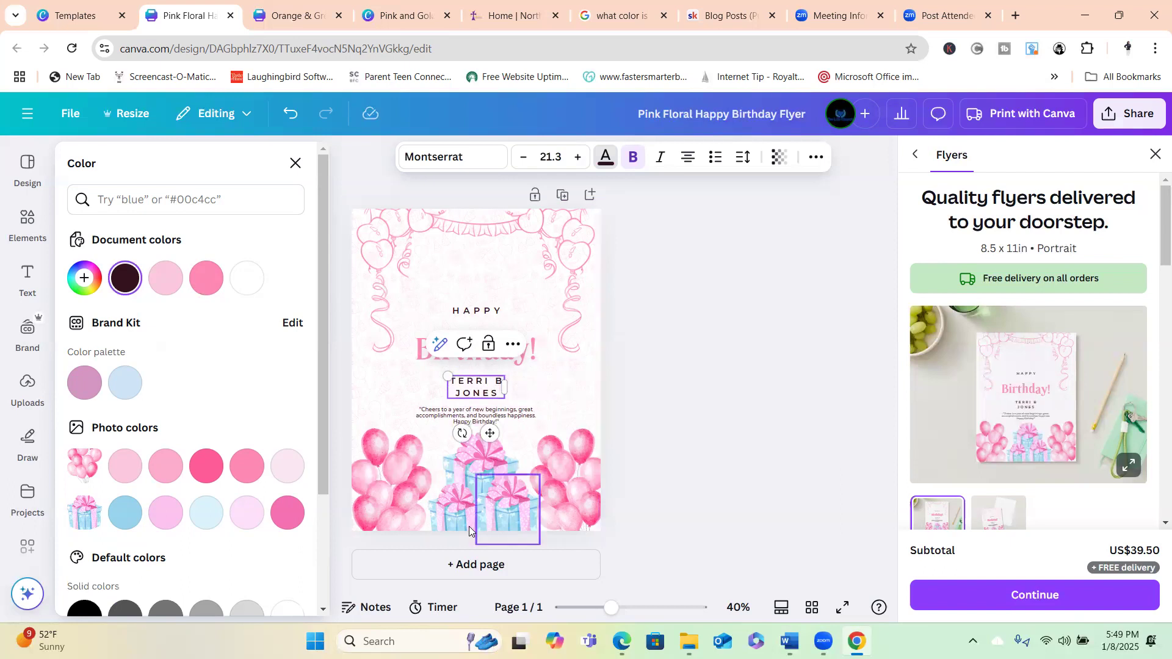
drag(505, 389, 561, 383)
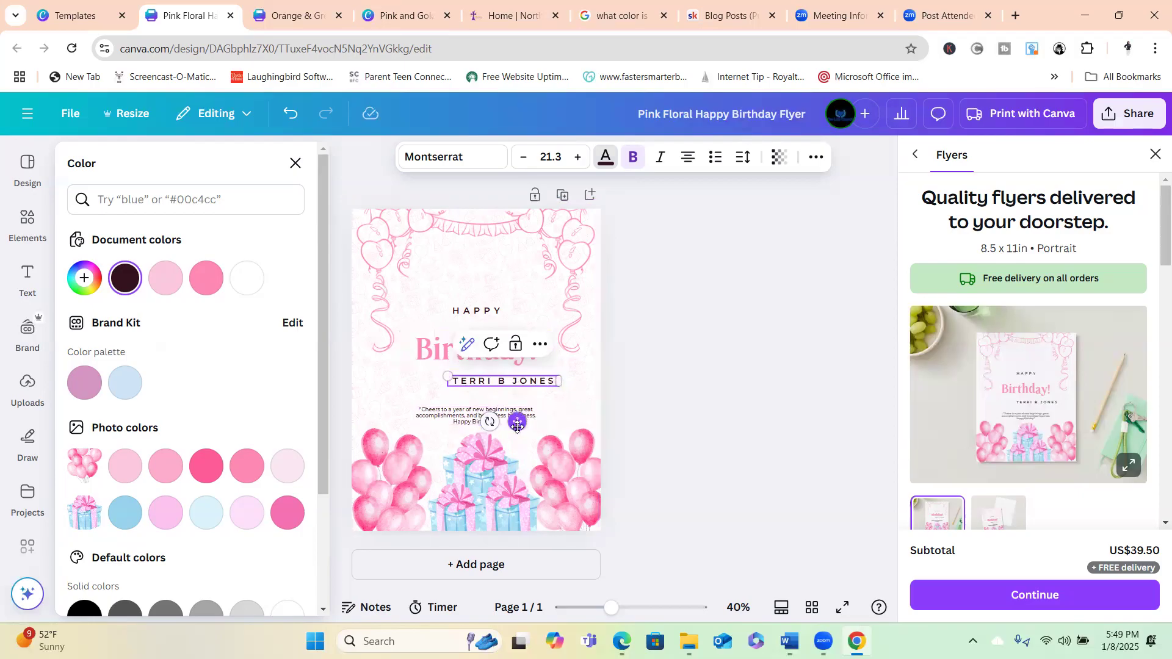
drag(517, 424, 495, 419)
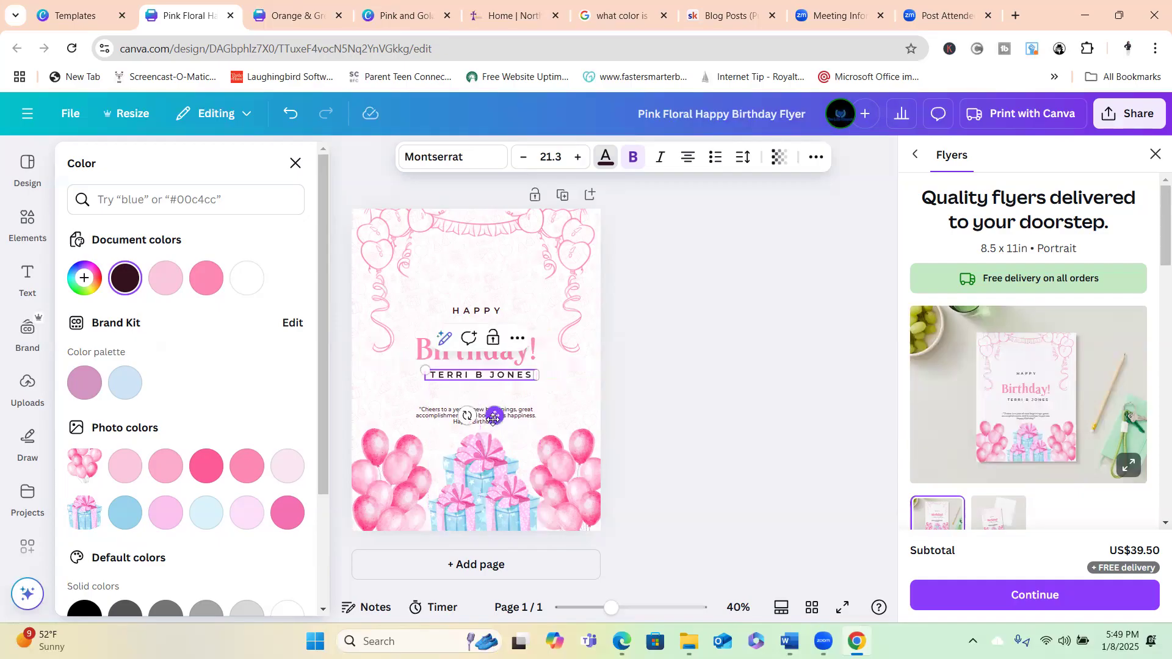
Raise HAPPY to size 34.3, widen it to stay on one line, and centre it above Birthday!
click(485, 316)
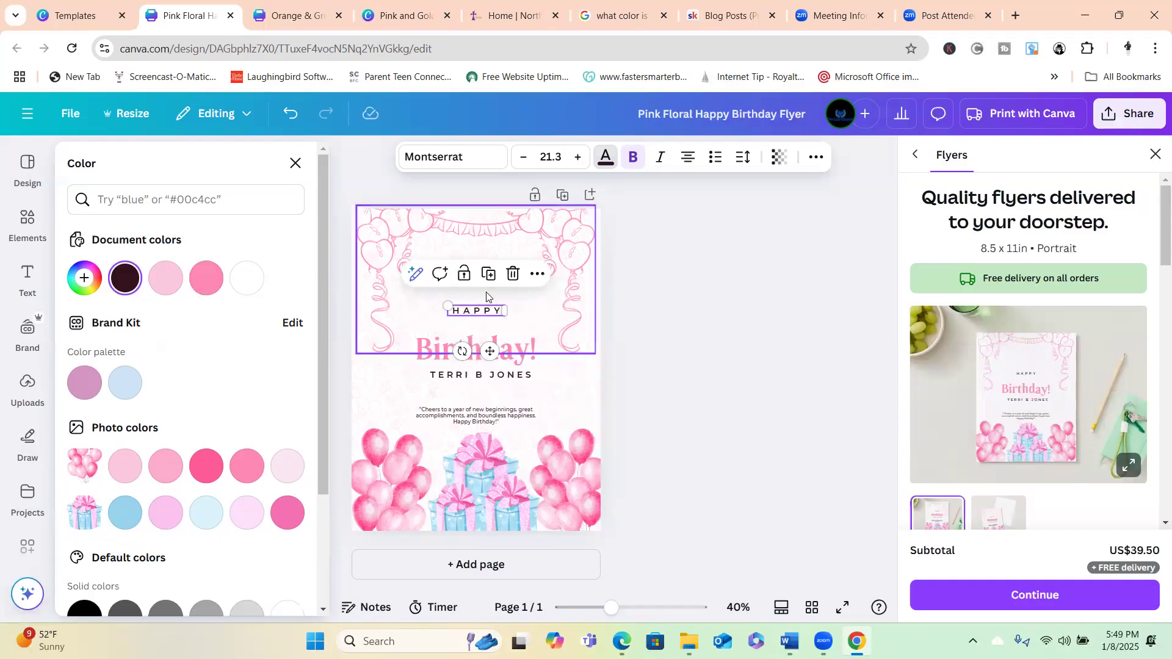
click(577, 160)
click(577, 160)
click(578, 160)
click(577, 160)
click(577, 160)
click(577, 159)
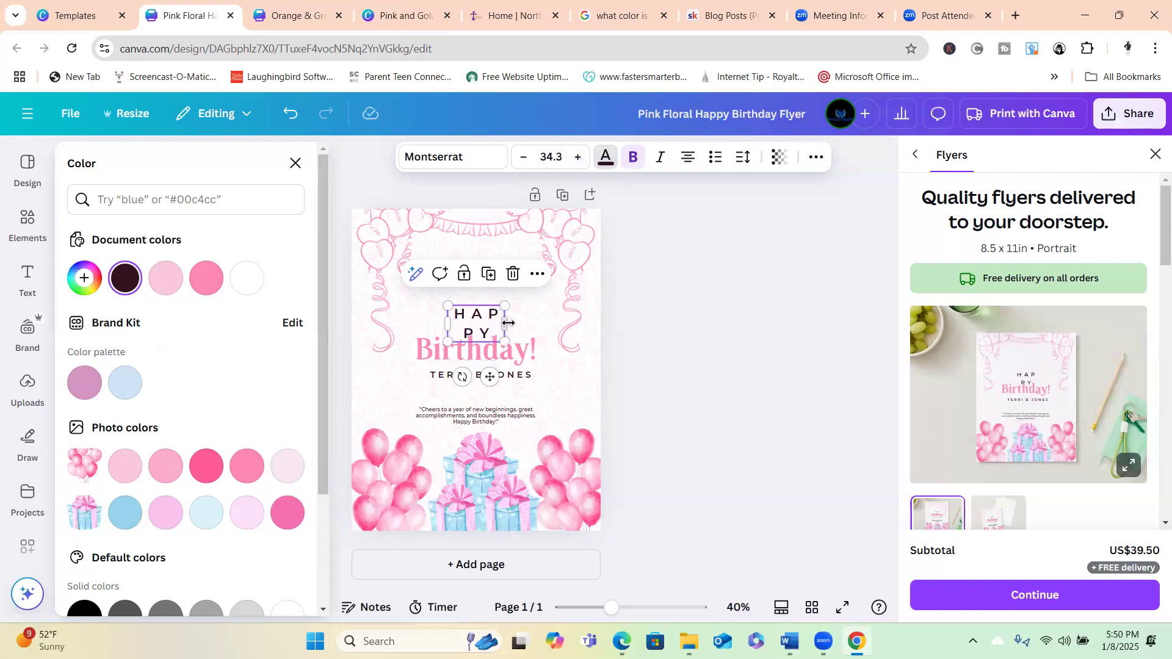
drag(508, 326, 552, 320)
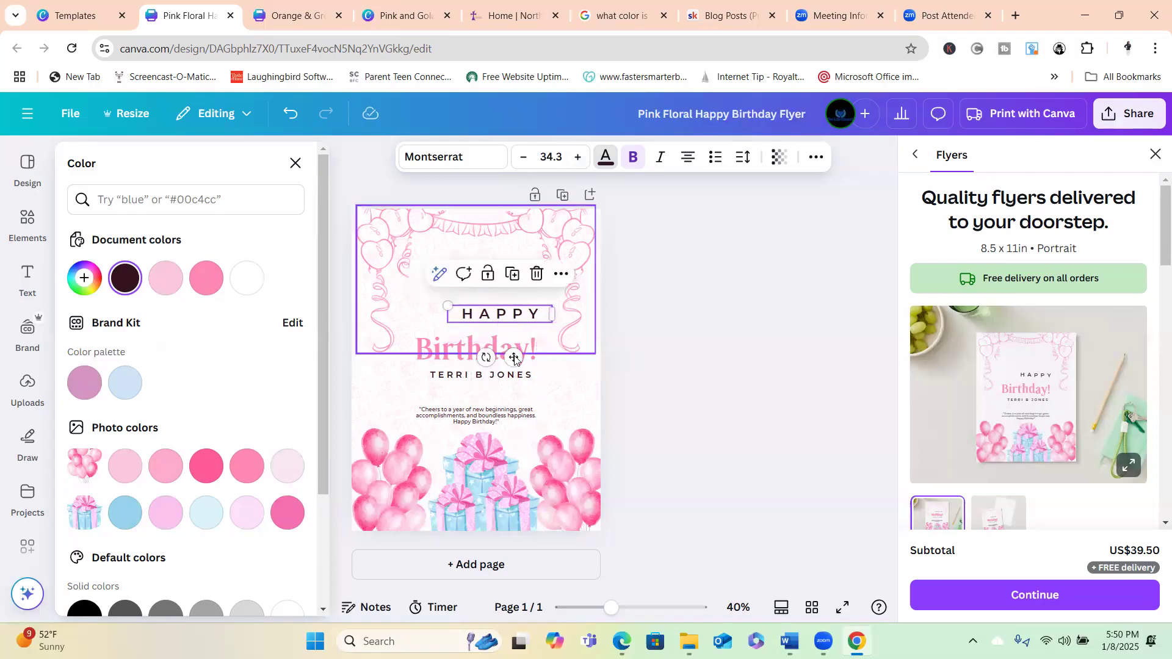
drag(513, 357, 488, 365)
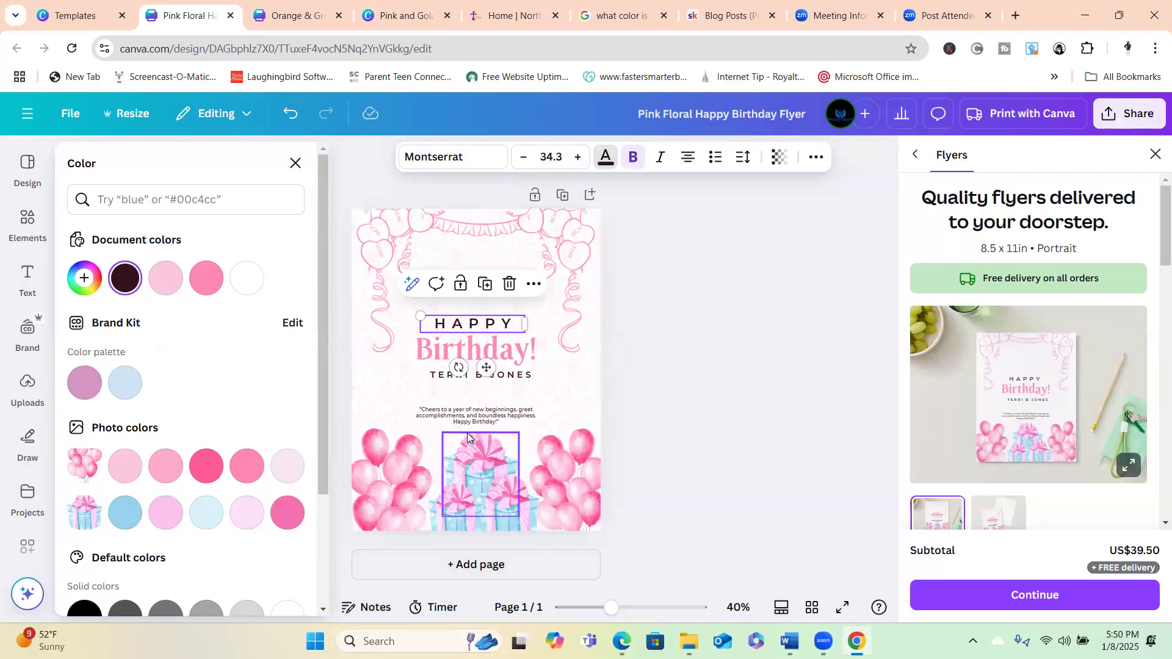
Search the Elements library for balloons and add the blue balloons graphic to the flyer.
click(28, 223)
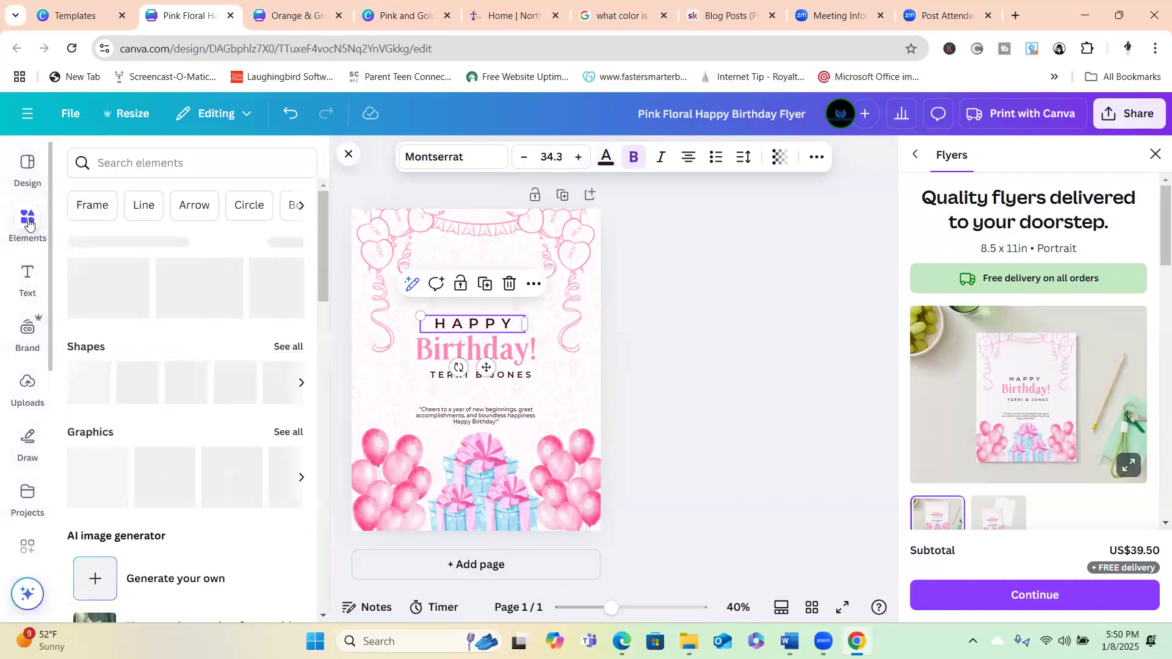
click(177, 163)
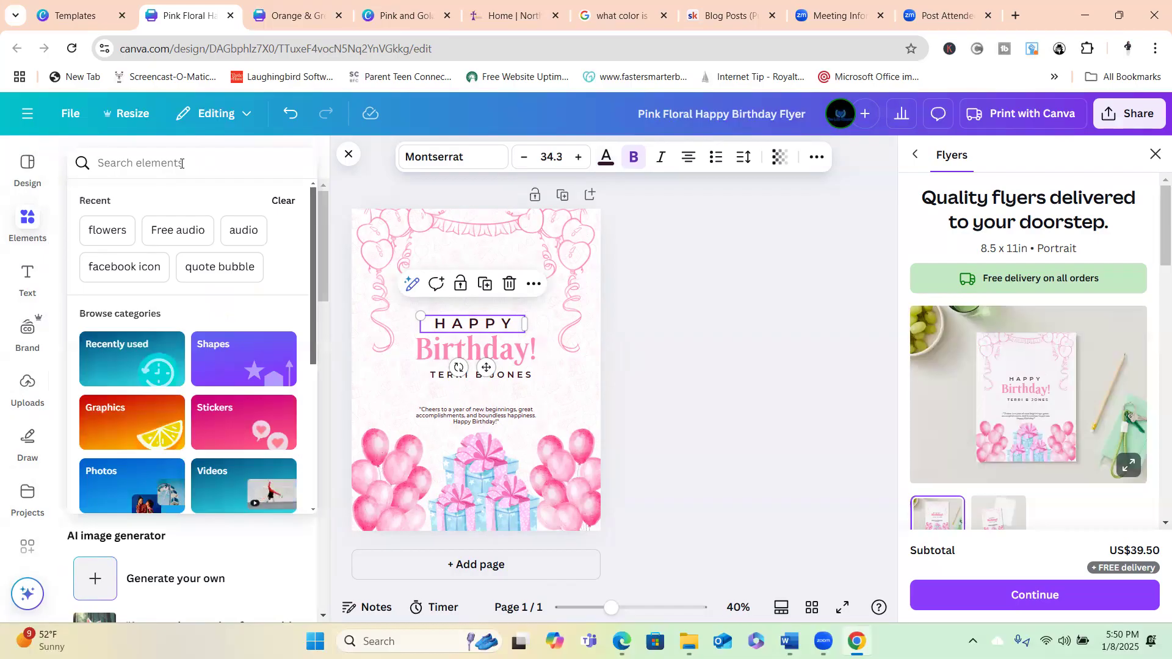
text(ballons)
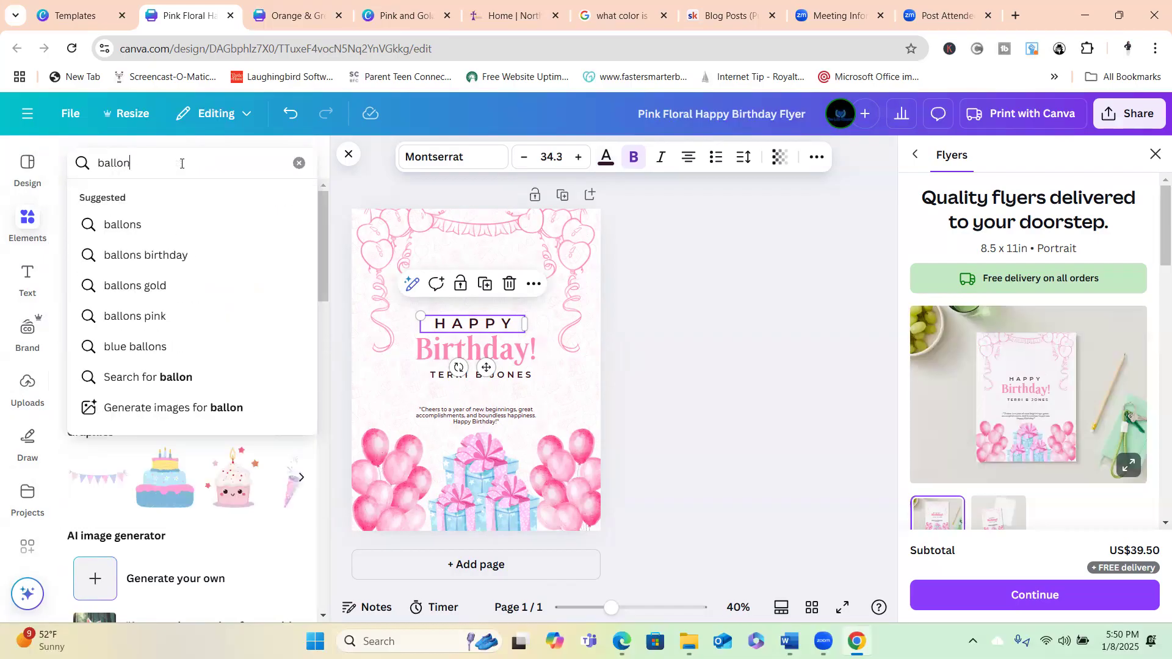
click(151, 257)
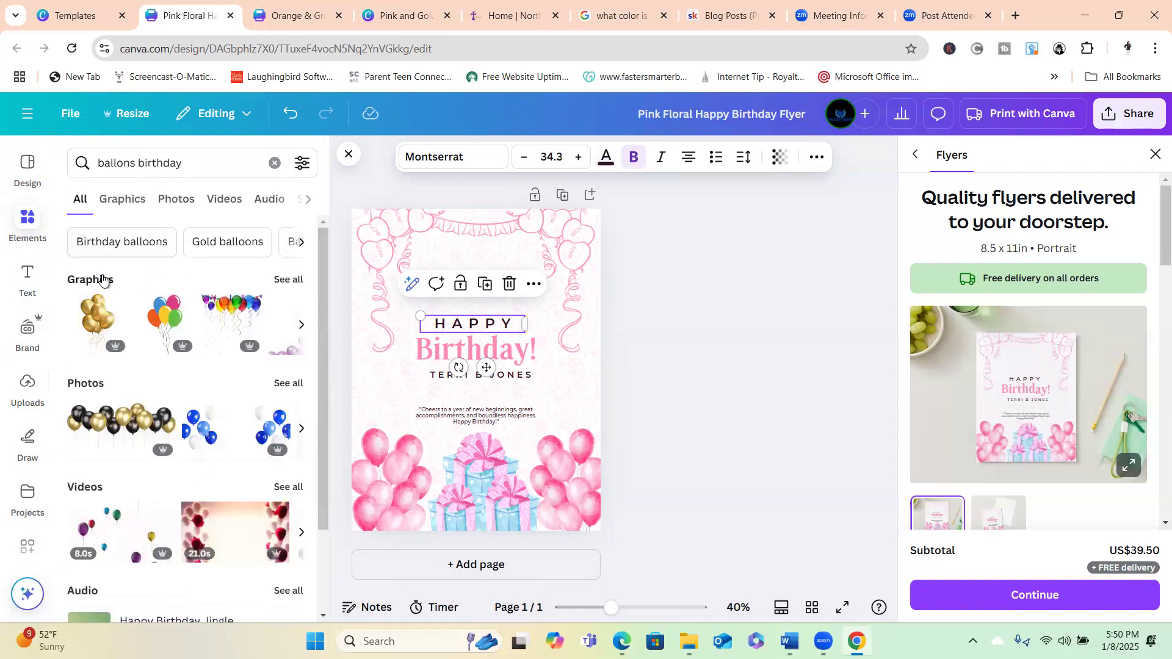
click(289, 281)
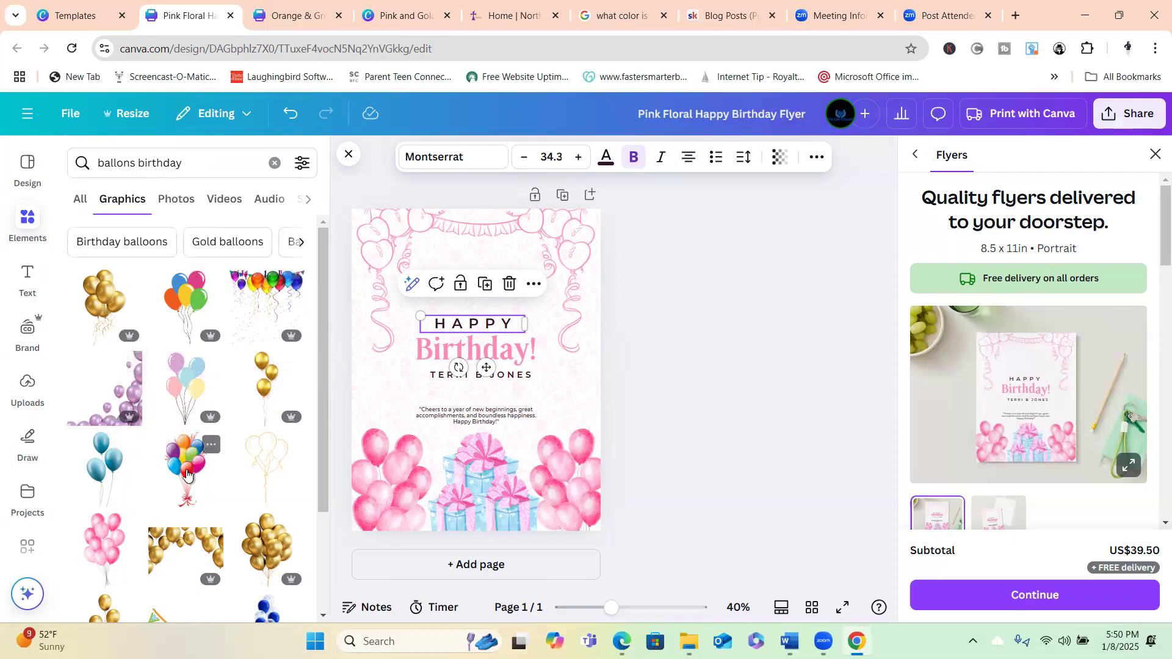
click(99, 469)
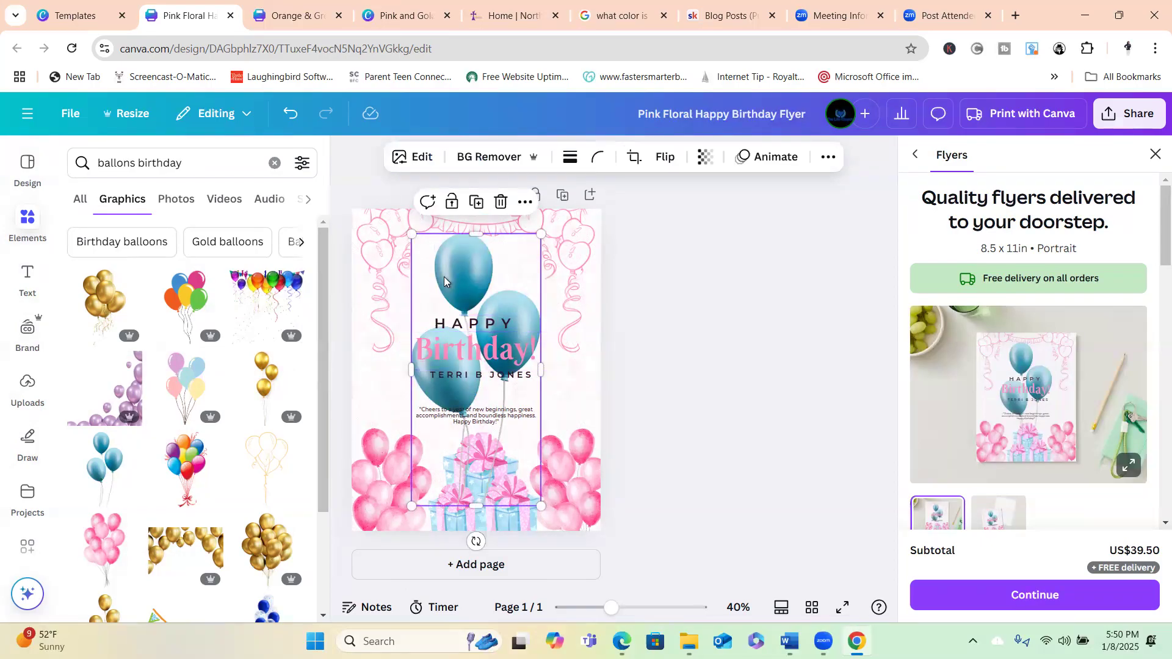
Shrink the blue balloons and place them at the flyer's lower-left edge over the pink balloons.
click(705, 327)
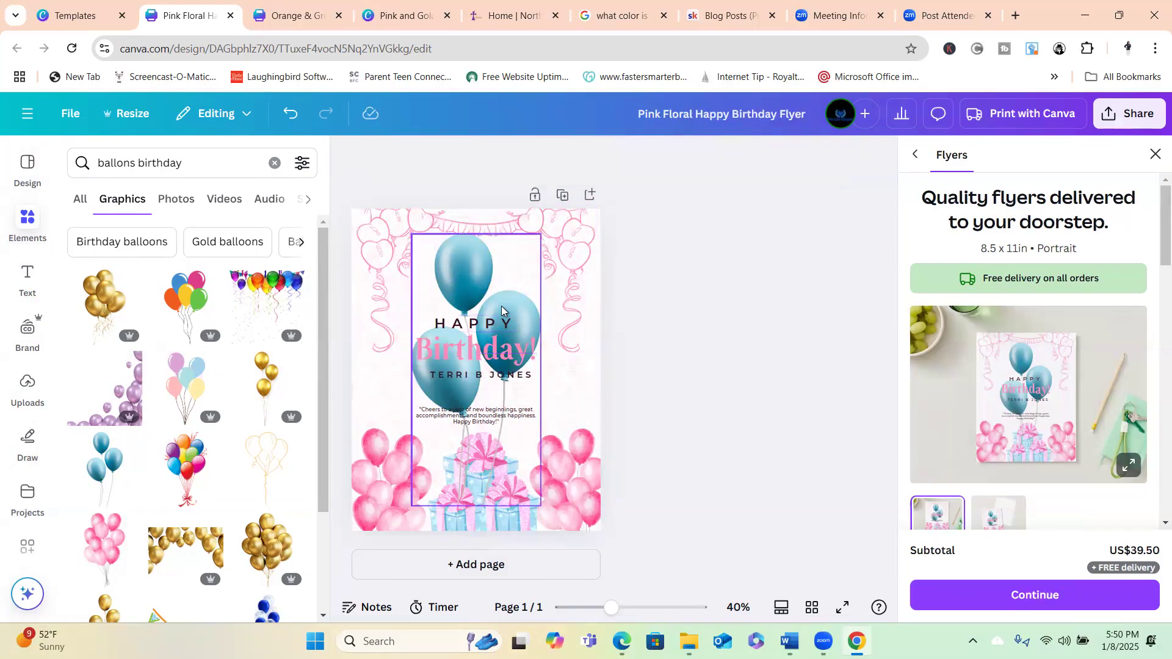
drag(451, 287, 386, 404)
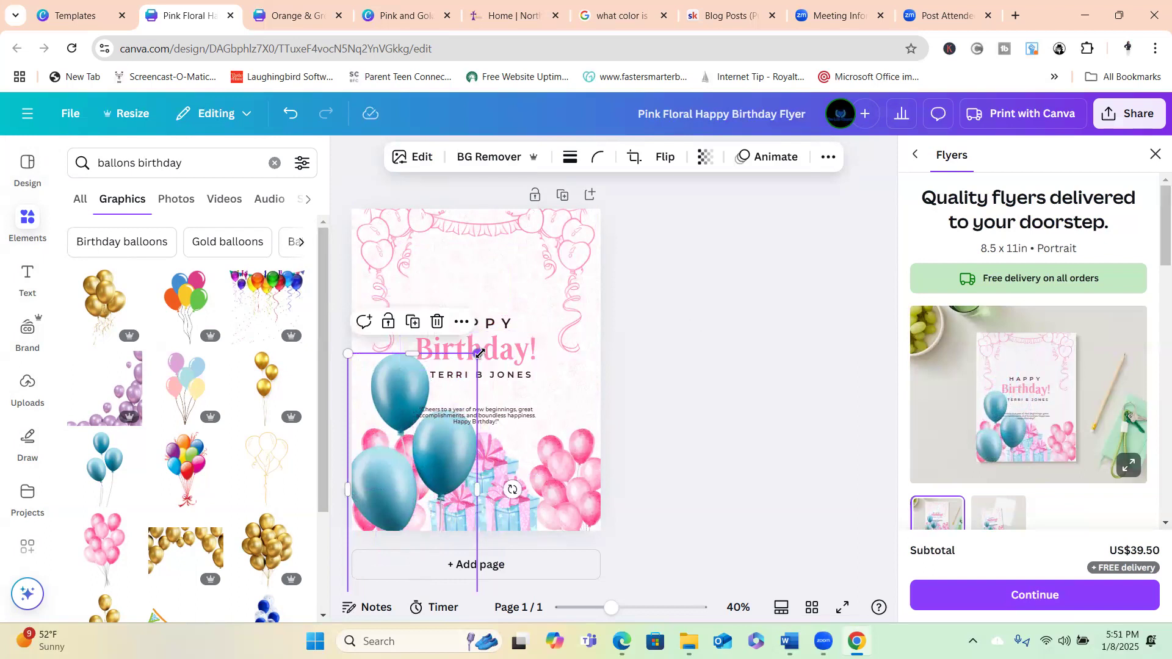
drag(480, 353, 412, 440)
drag(385, 487, 393, 441)
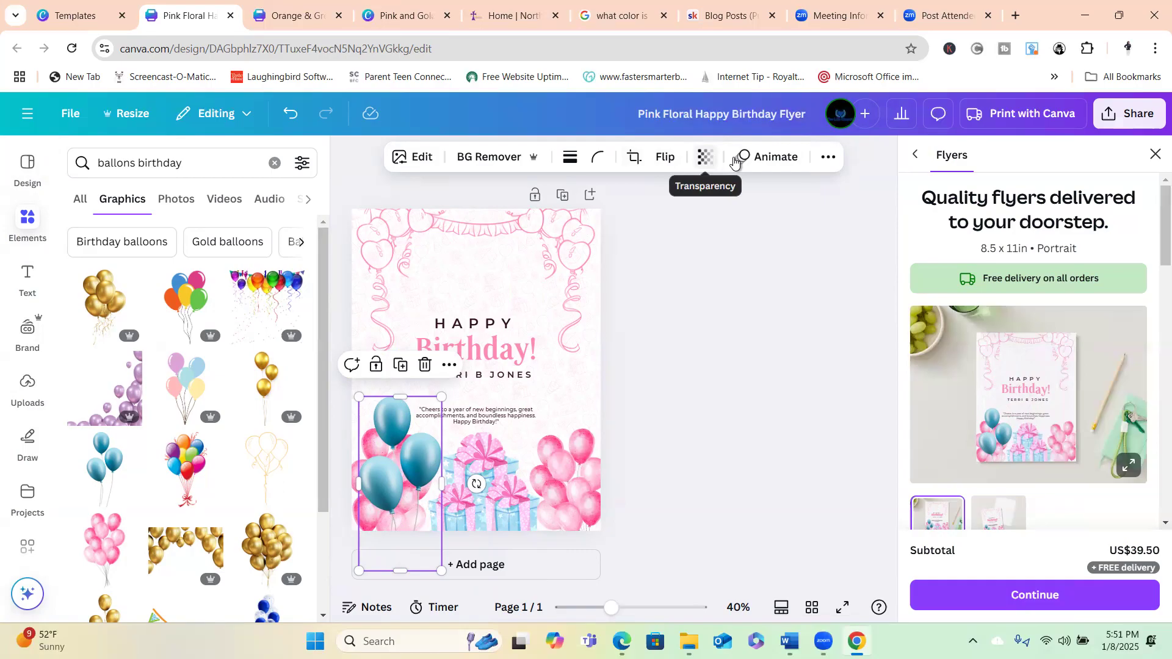
Send the blue balloons to the back, behind the pink balloons.
click(819, 162)
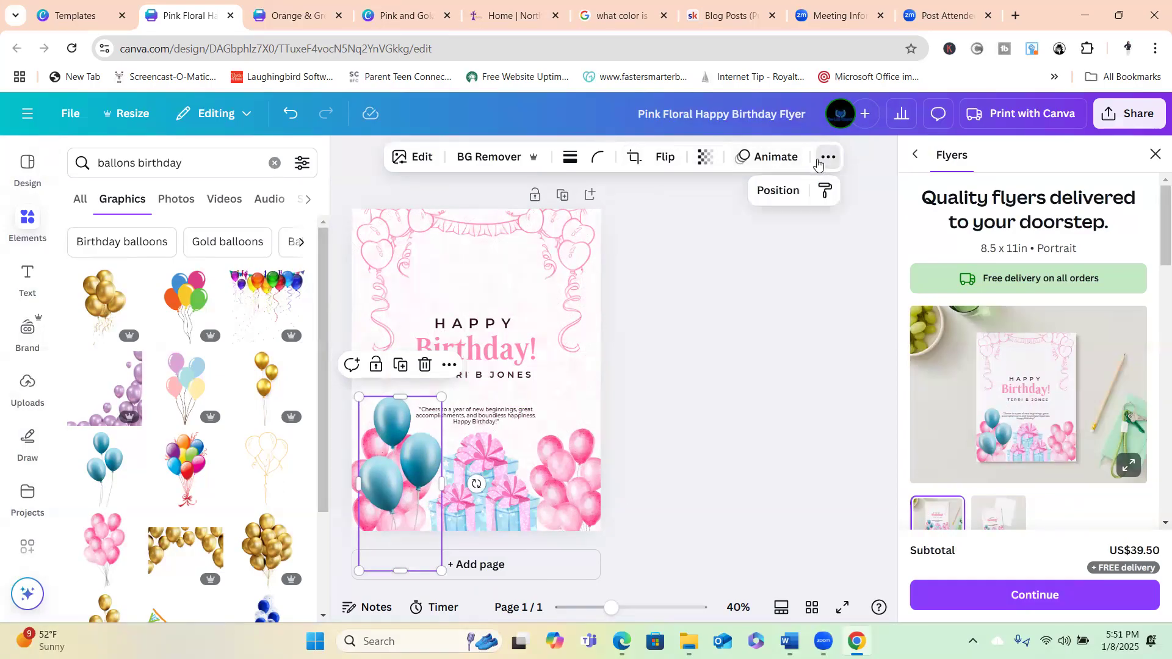
click(779, 191)
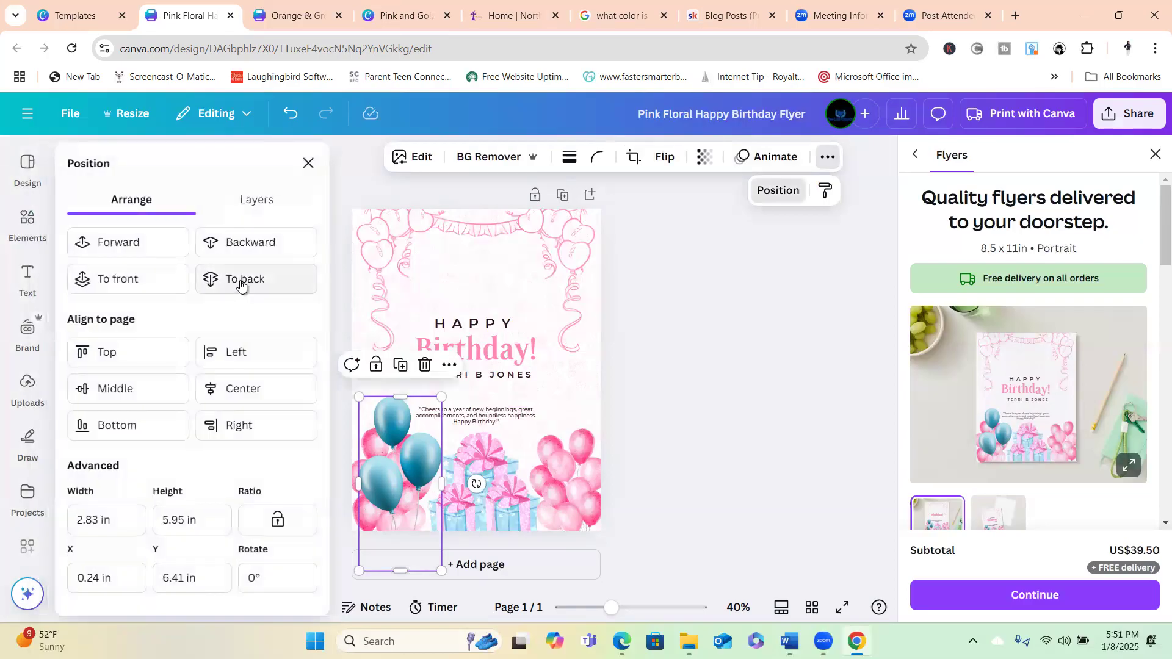
click(242, 286)
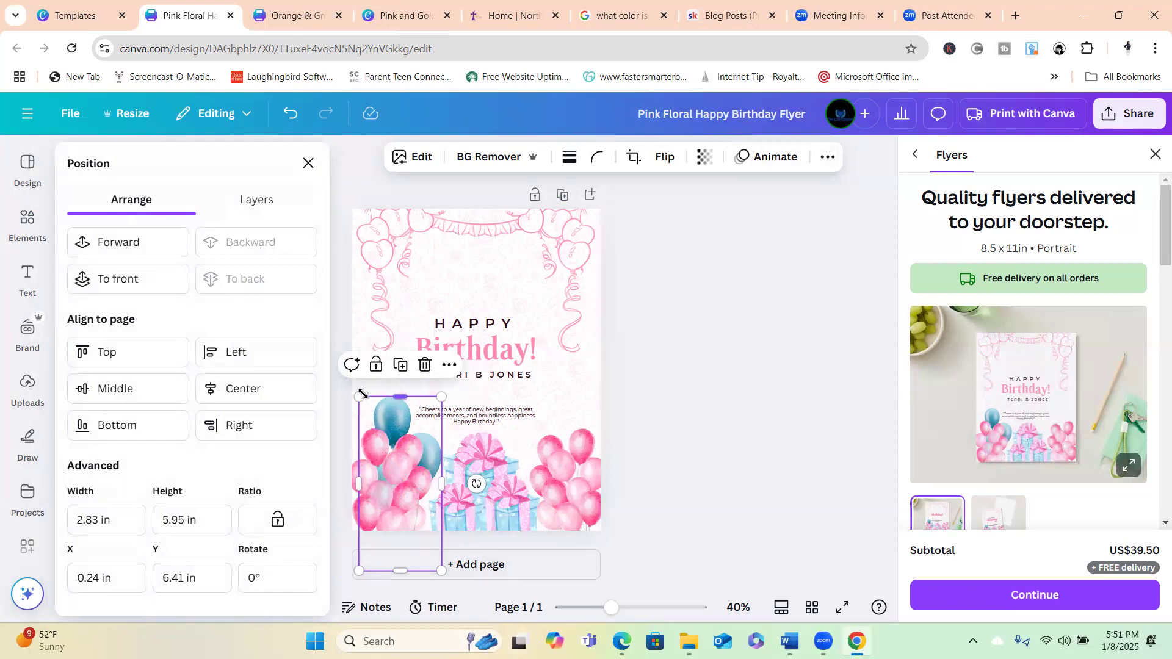
click(672, 421)
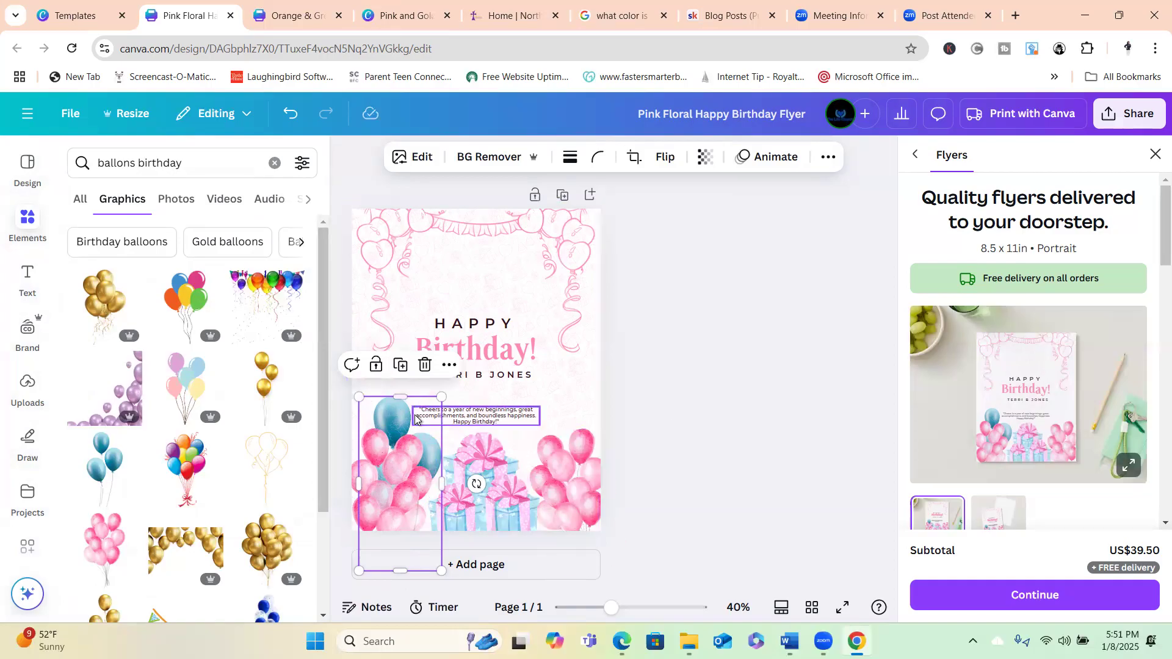
Duplicate the blue balloons, move the copy to the lower-right edge, and send it to back.
click(402, 365)
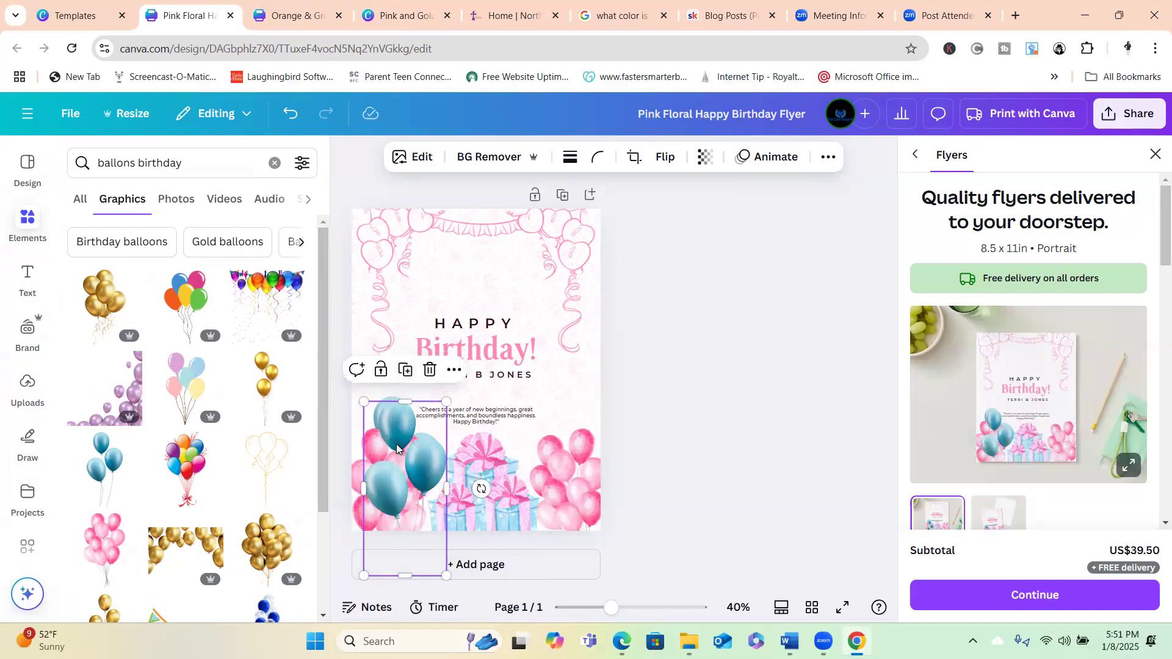
drag(398, 450, 556, 454)
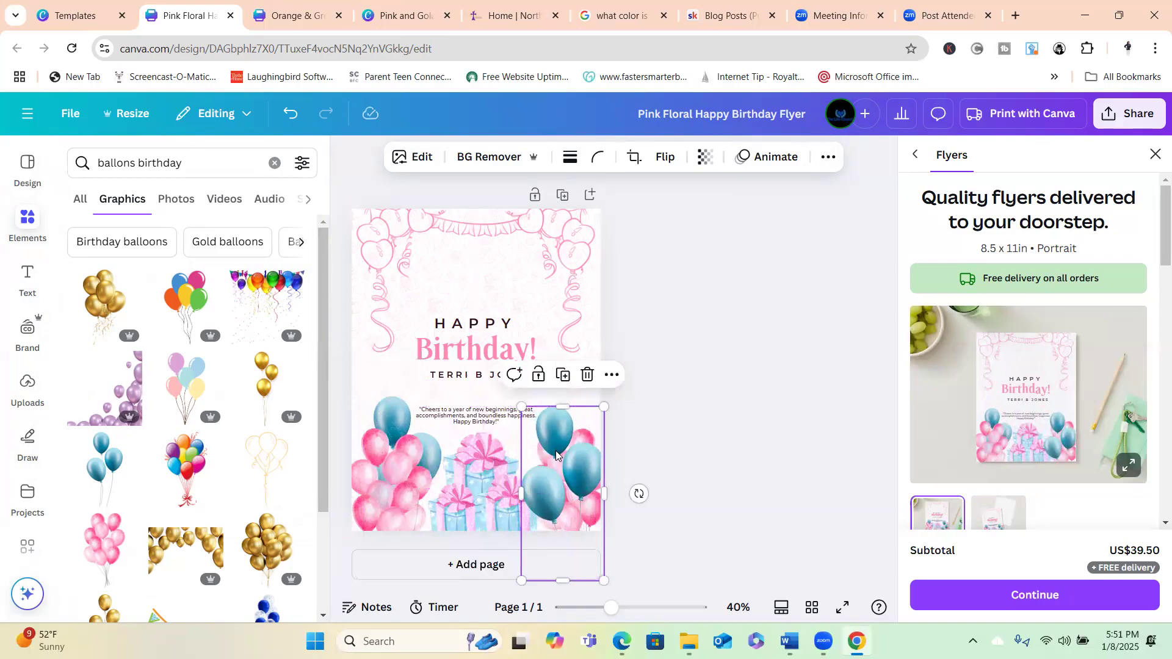
click(833, 158)
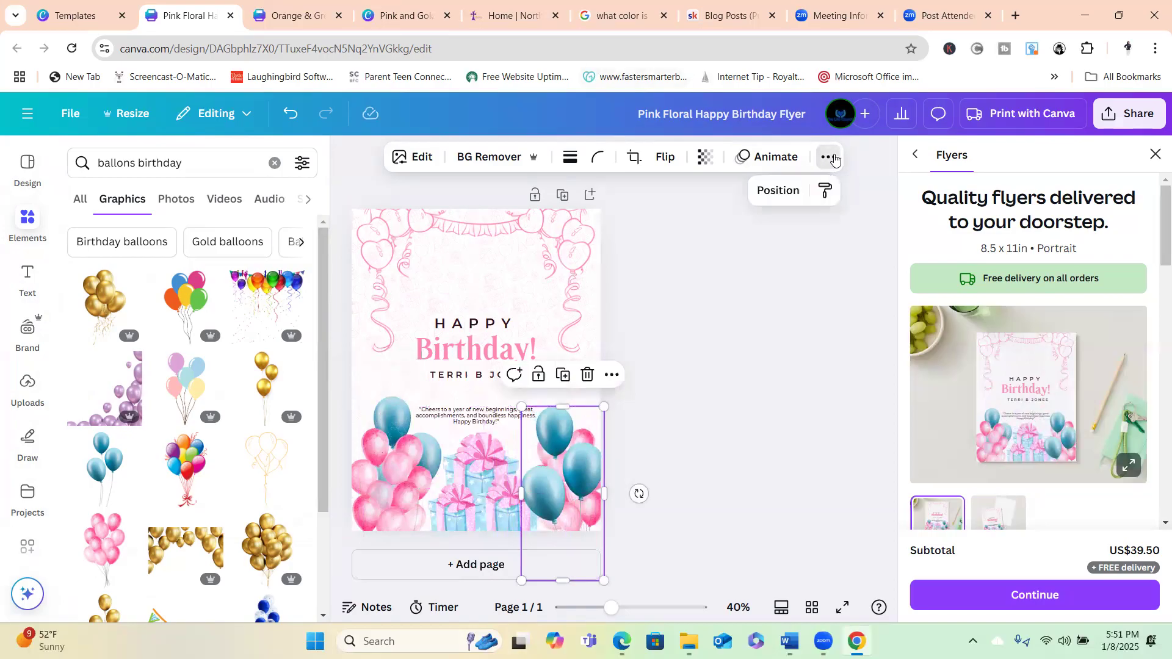
click(777, 189)
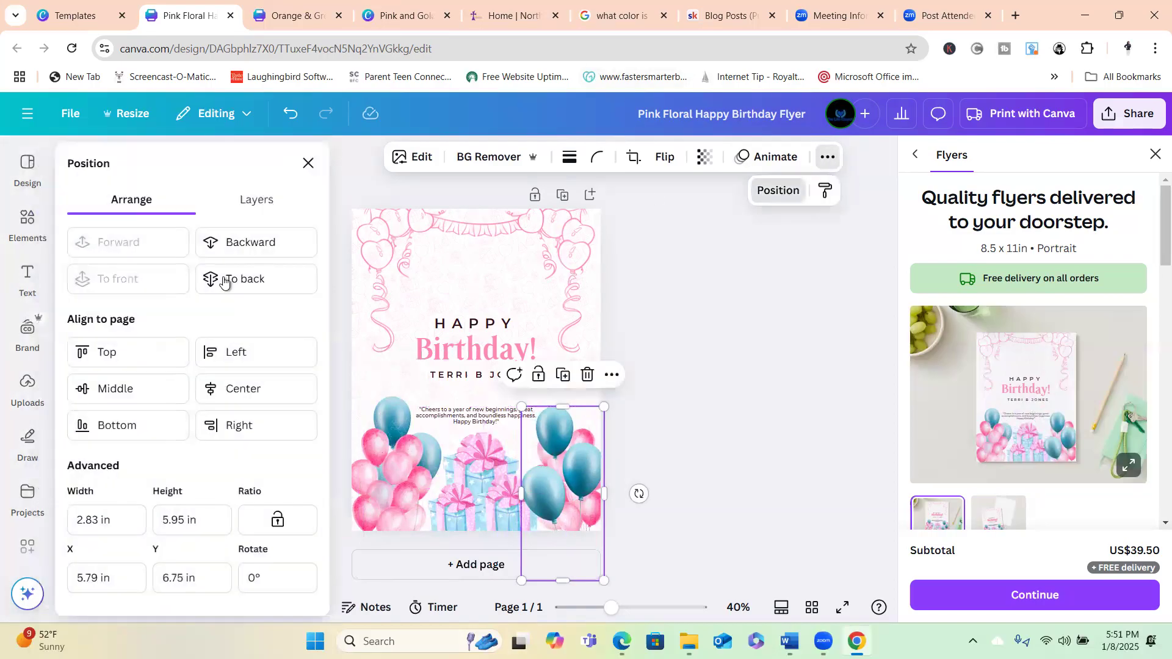
click(244, 282)
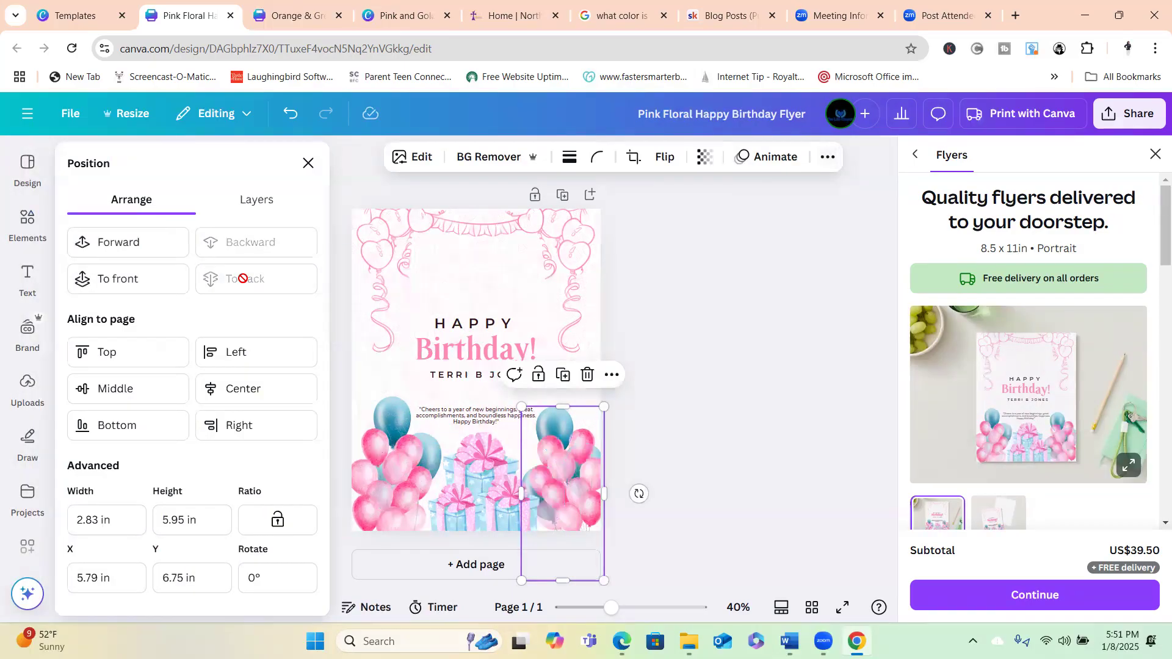
click(775, 345)
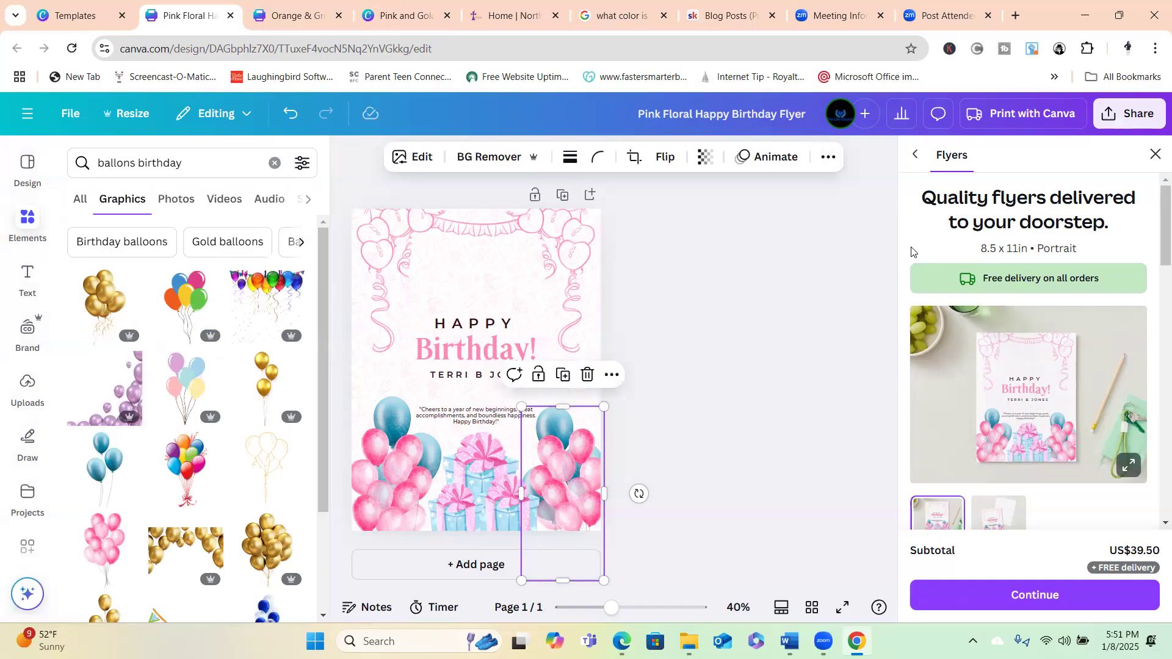
click(817, 262)
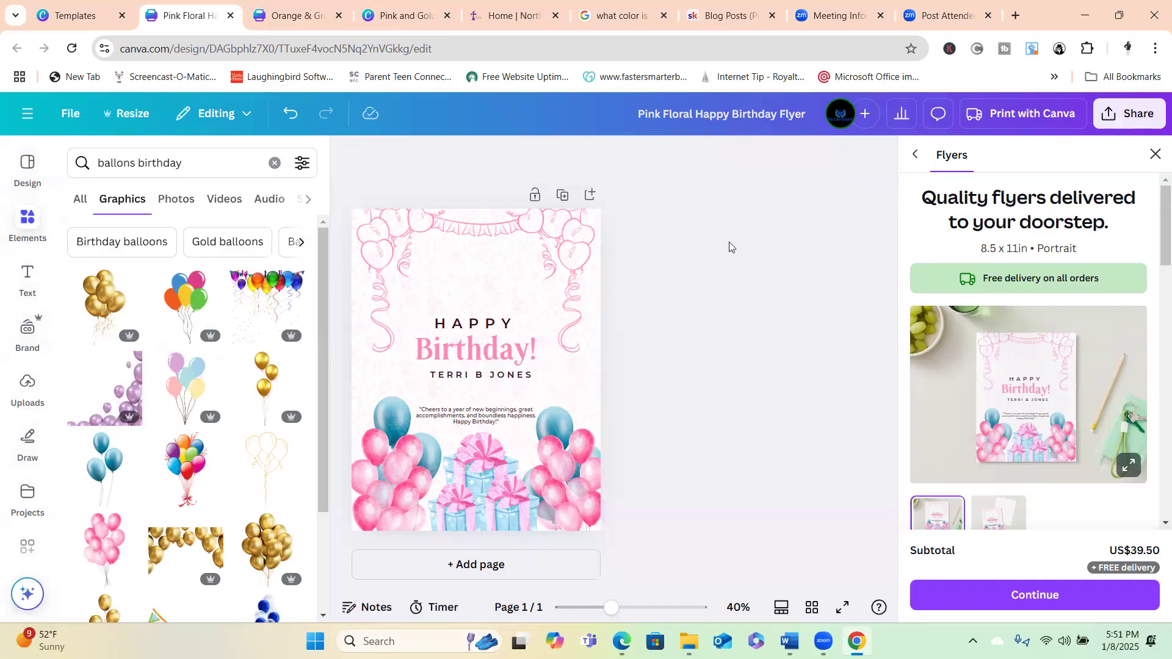
Replace the 'Pink Floral Happy Birthday Flyer' title with the recipient's name plus 'Flyer'.
click(643, 112)
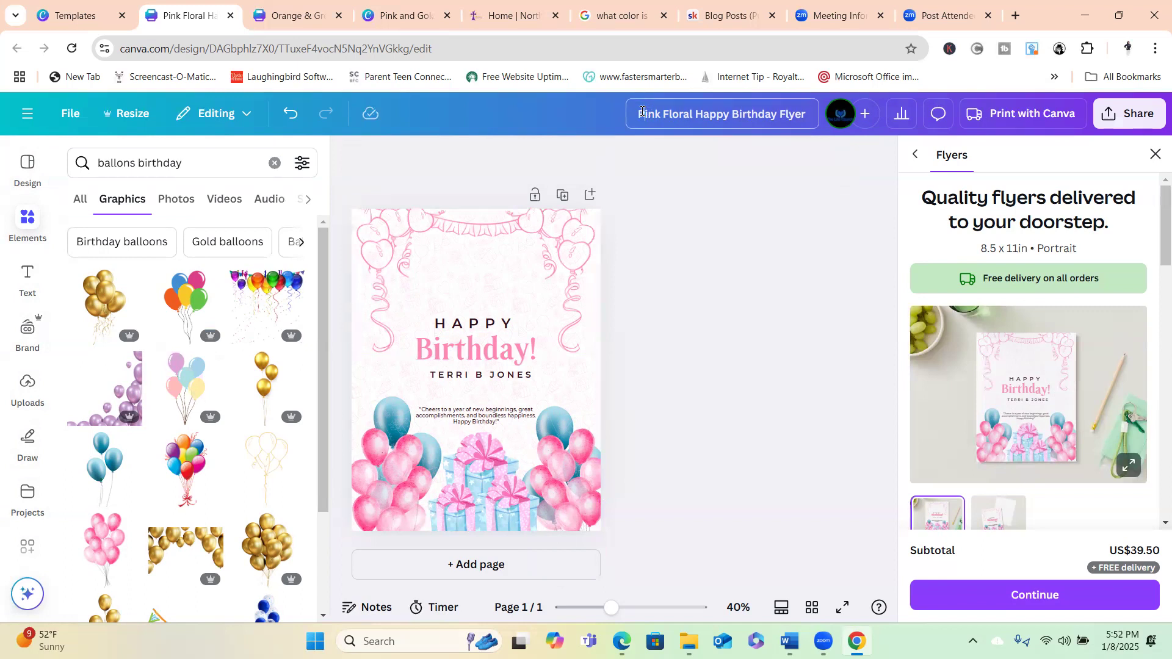
key(Delete)
key(Delete)
key(Delete)
key(Delete)
key(Delete)
key(Delete)
key(Delete)
key(Delete)
key(Delete)
key(Delete)
key(Delete)
key(Delete)
key(Delete)
key(Delete)
key(Delete)
key(Delete)
key(Delete)
key(Delete)
key(Delete)
key(Delete)
key(Delete)
key(Delete)
key(Delete)
key(Delete)
key(Delete)
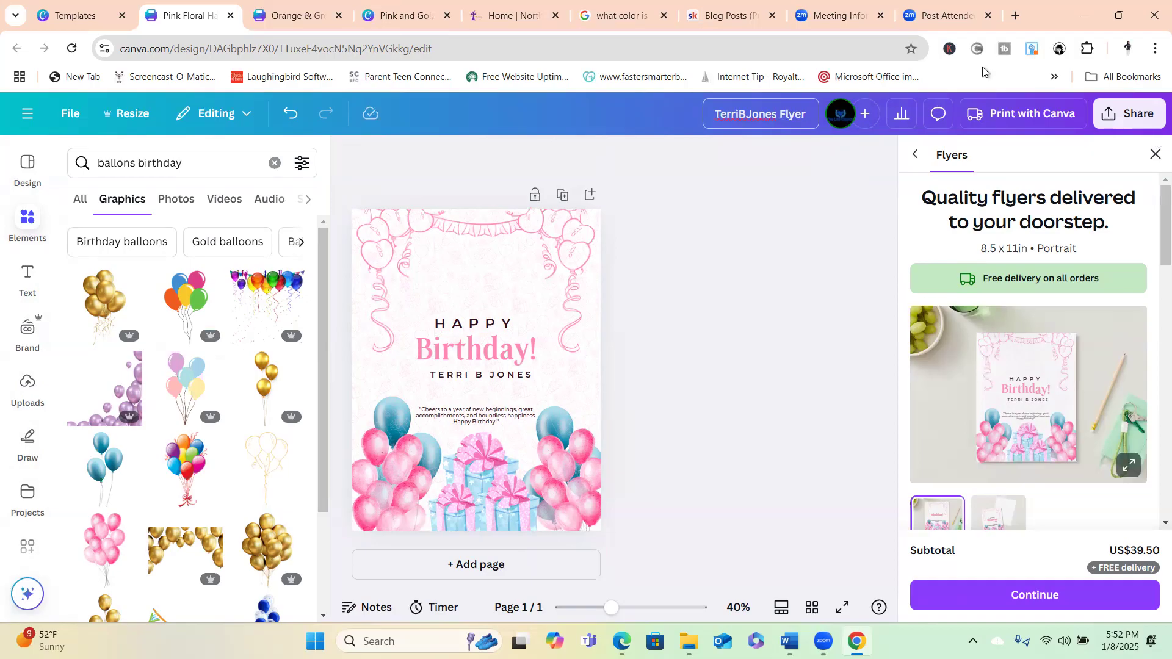
Open the Download options under Share and change the file type from PNG to JPG.
click(1133, 110)
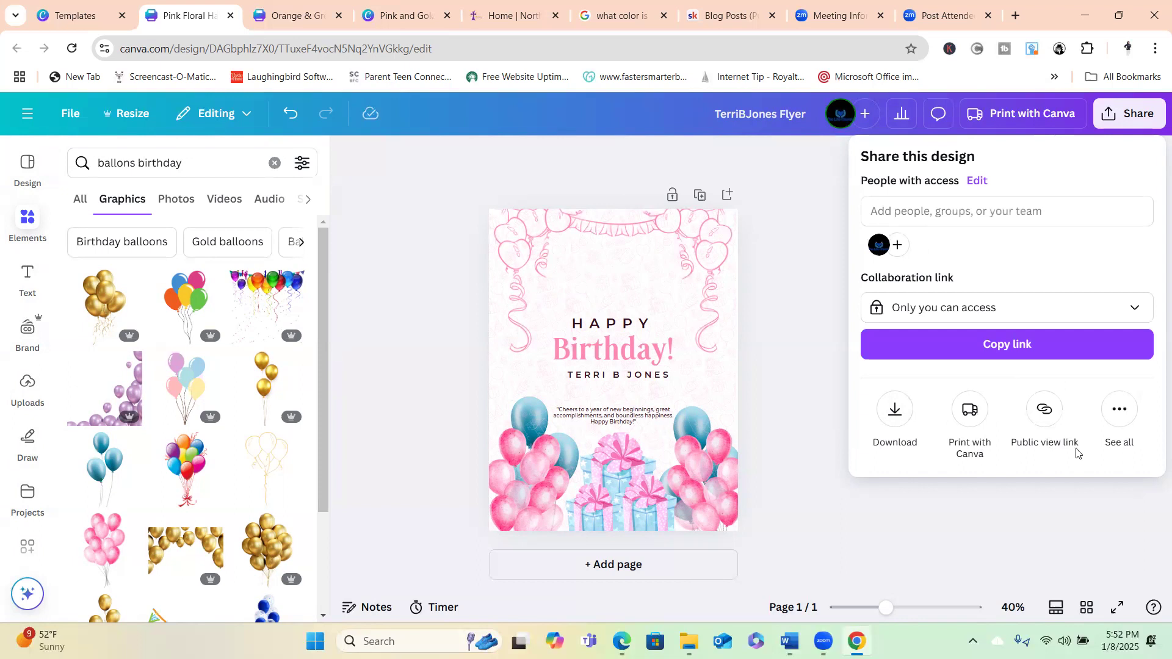
click(1120, 412)
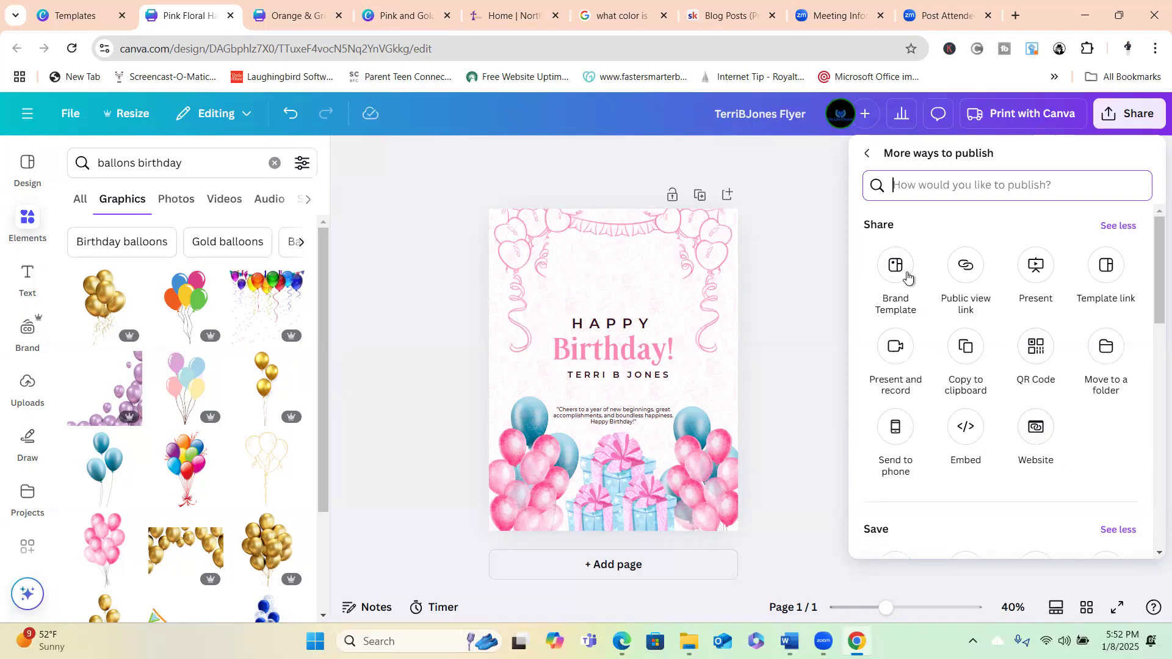
click(1120, 227)
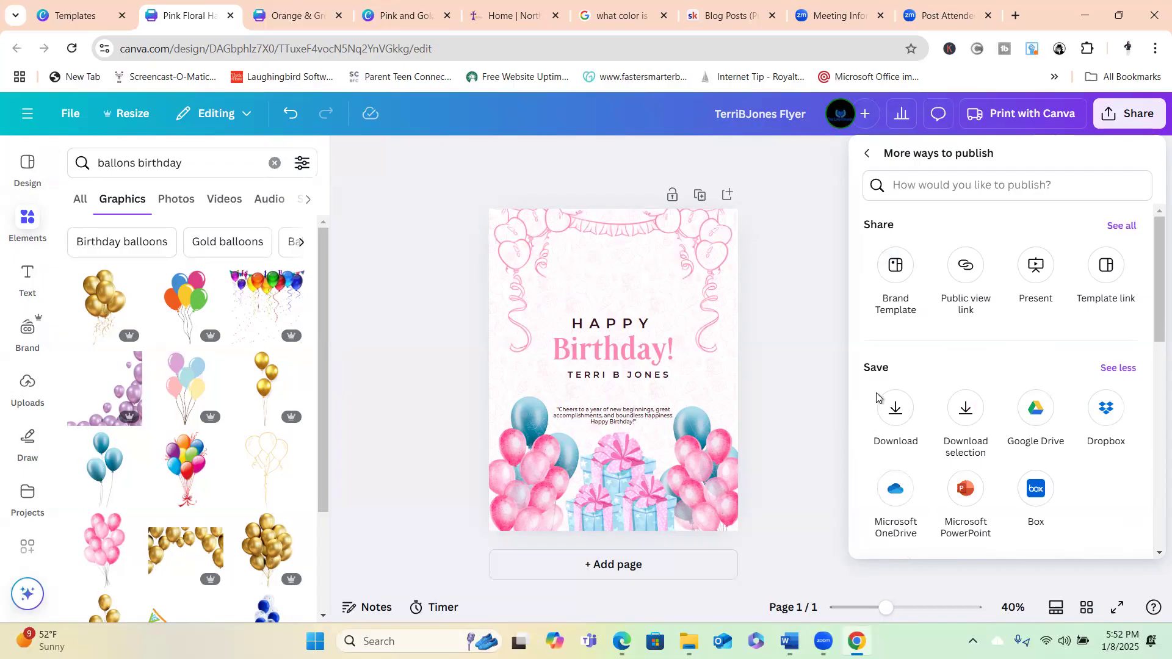
click(889, 412)
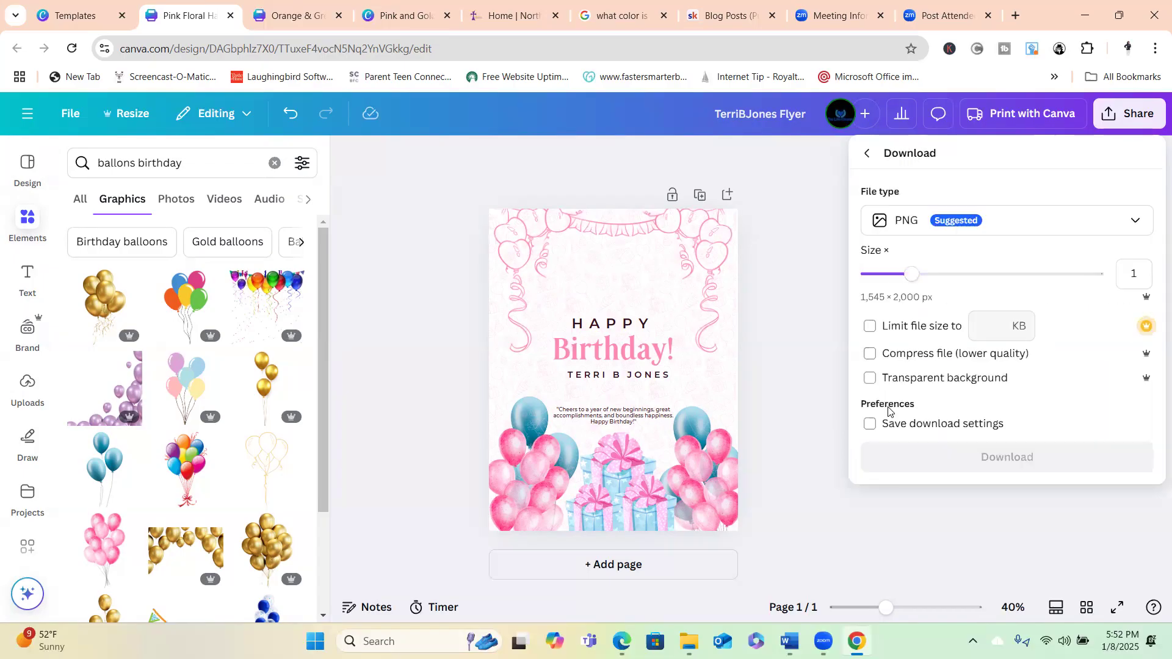
click(1137, 223)
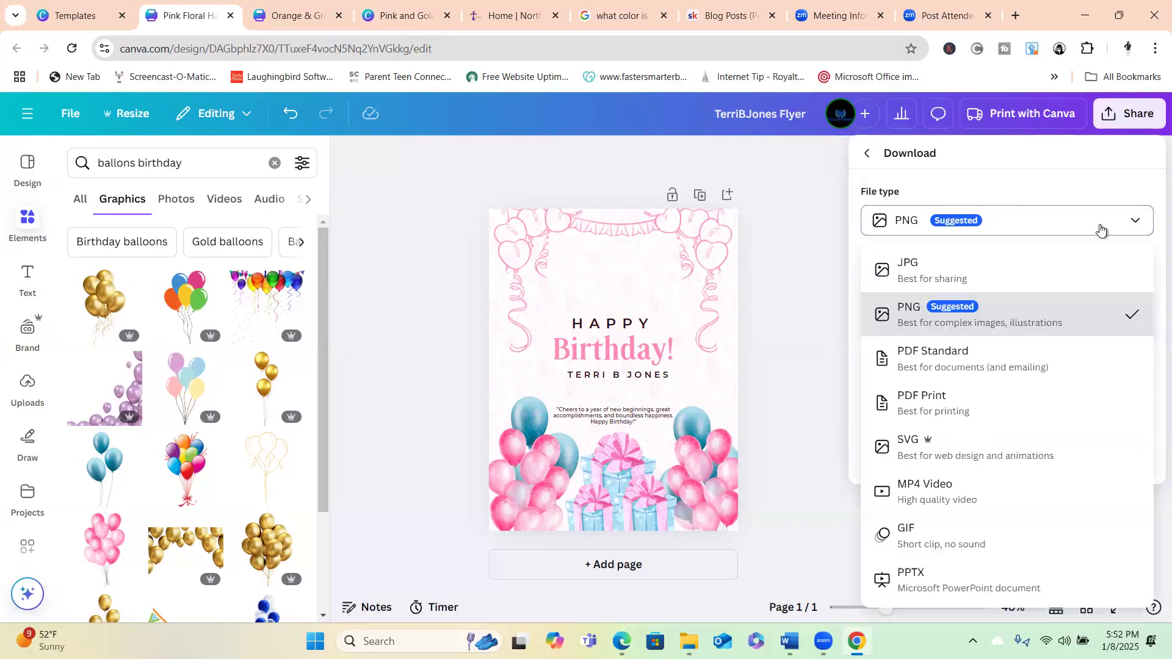
click(911, 273)
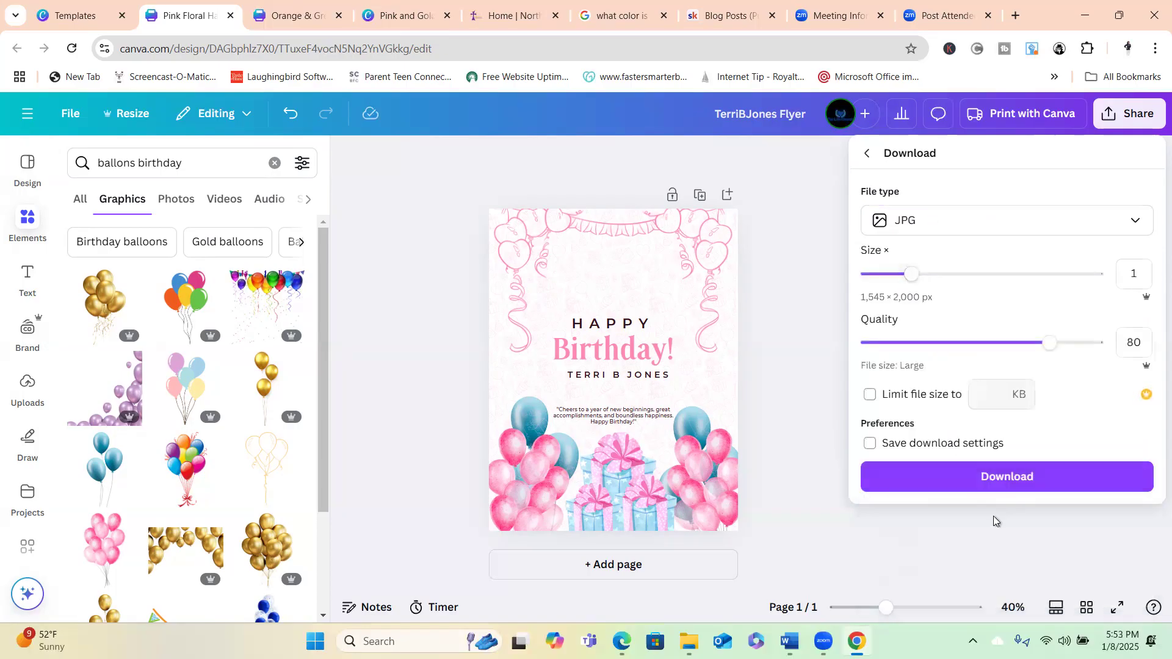
Download the flyer as a 430 KB JPG file.
click(981, 479)
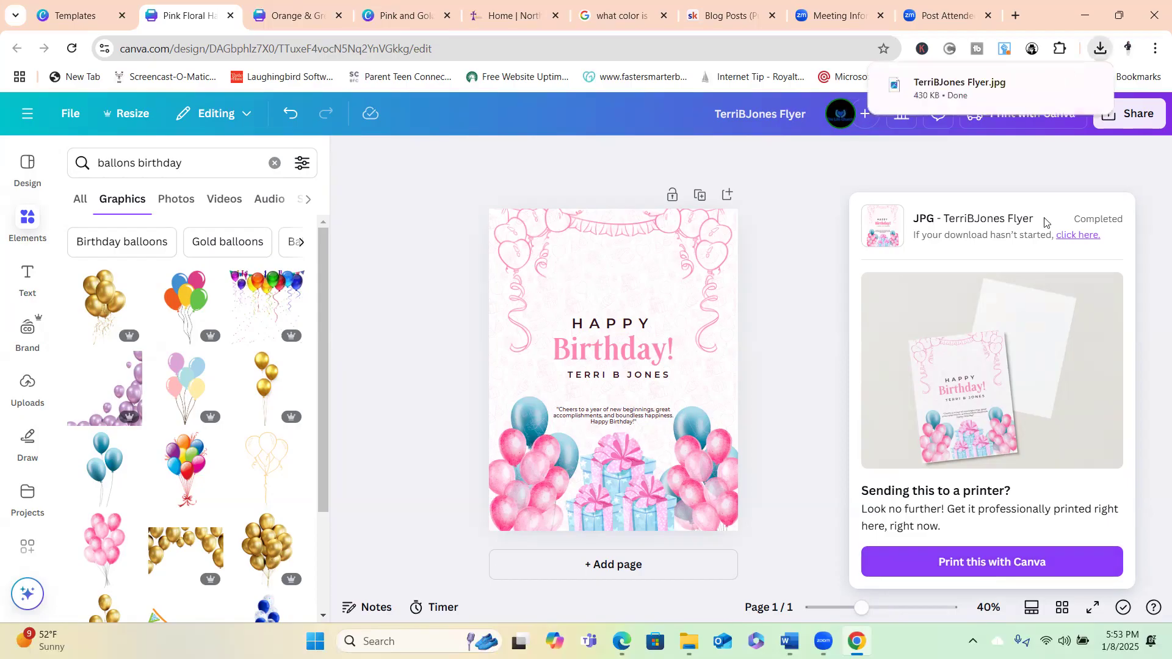
mouse_move(1060, 87)
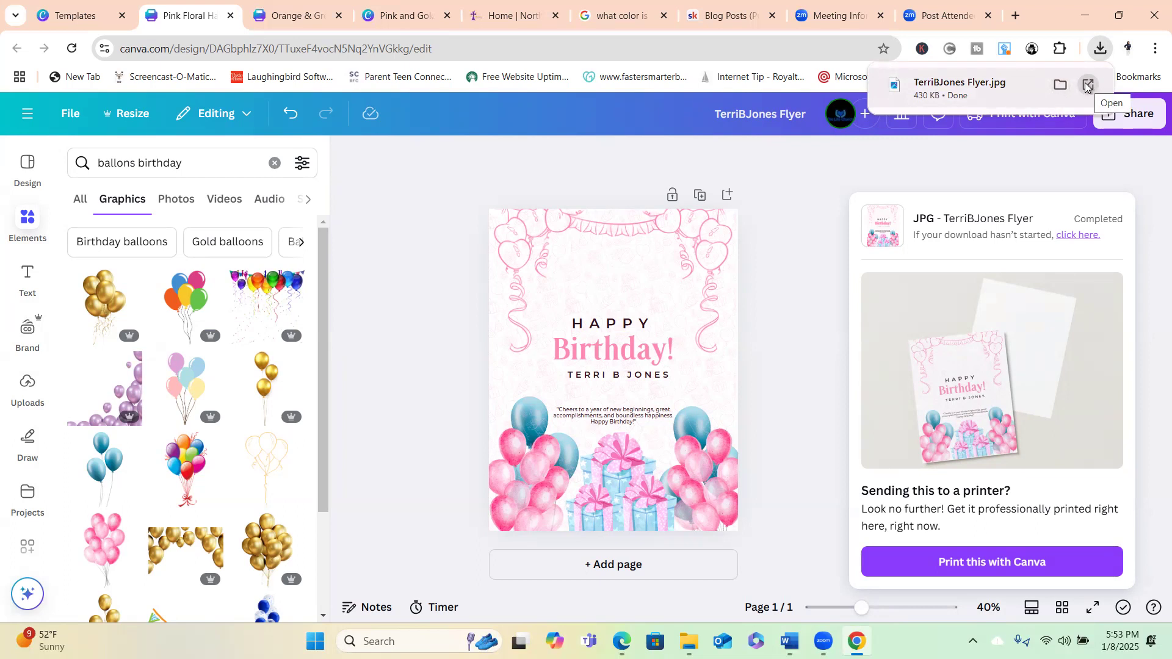
Open the downloaded flyer JPG from Chrome's downloads in Windows Photos.
click(1087, 86)
click(1087, 86)
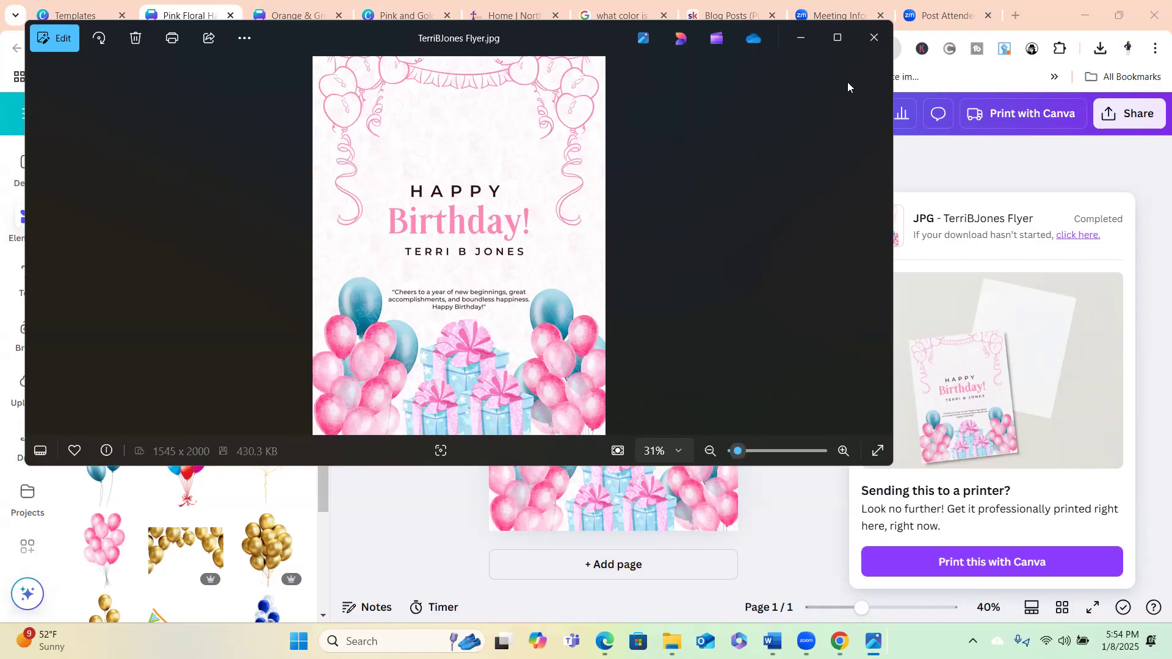
Close the Photos viewer to return to the finished flyer in Canva.
click(873, 38)
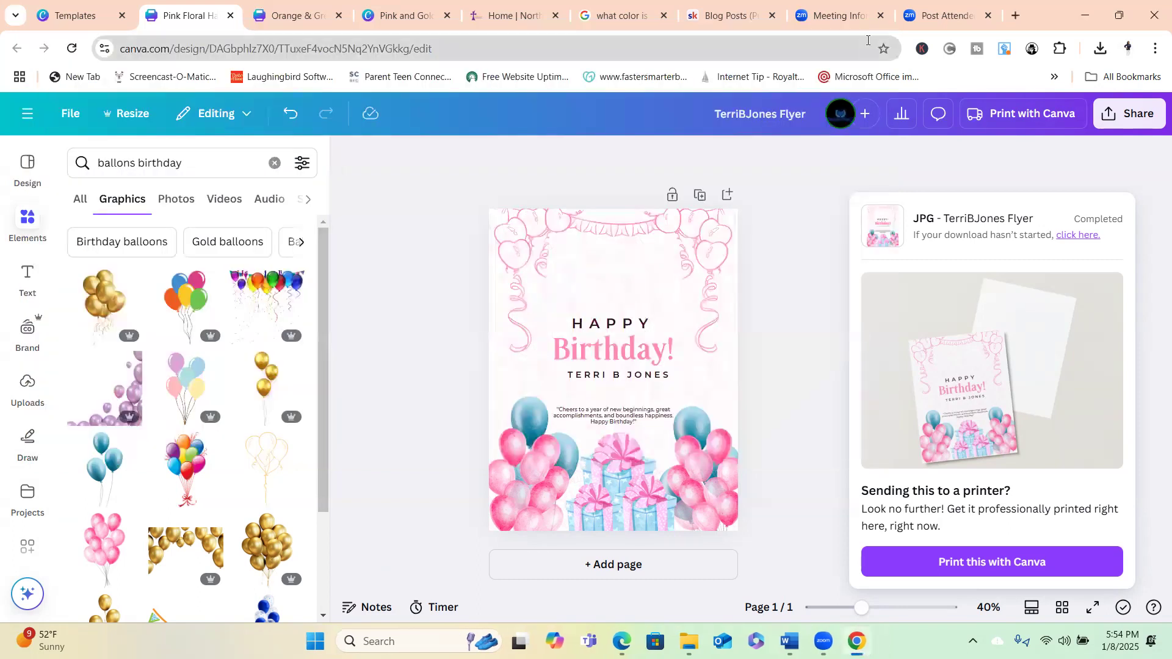